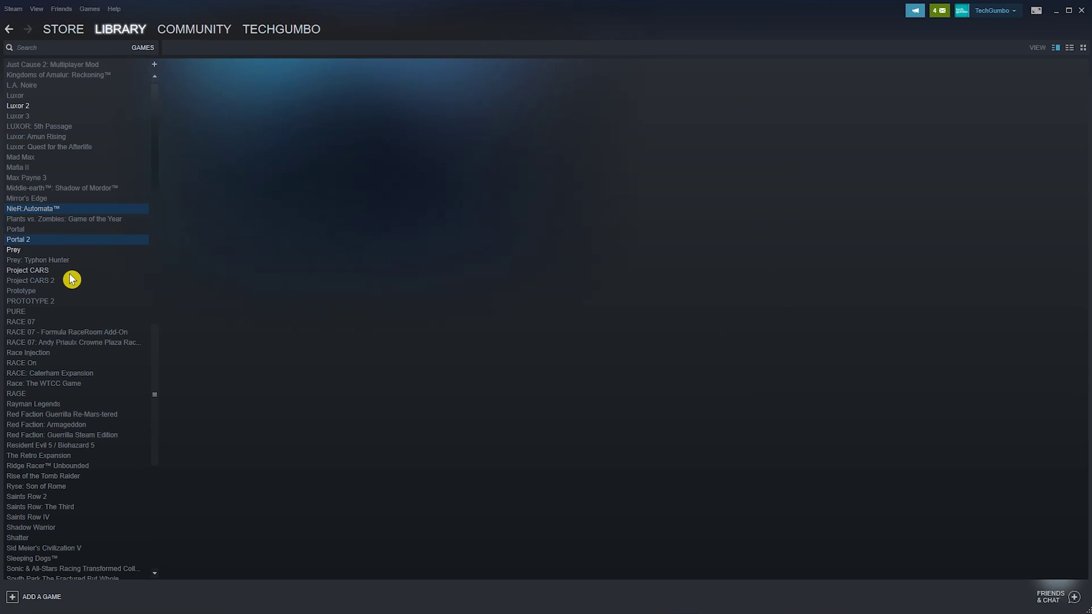
# Bring up the combined install options for NieR:Automata, Portal 2 and Project CARS 2, and dismiss them without installing
pyautogui.keyDown('ctrl'); pyautogui.click(72, 283); pyautogui.keyUp('ctrl')
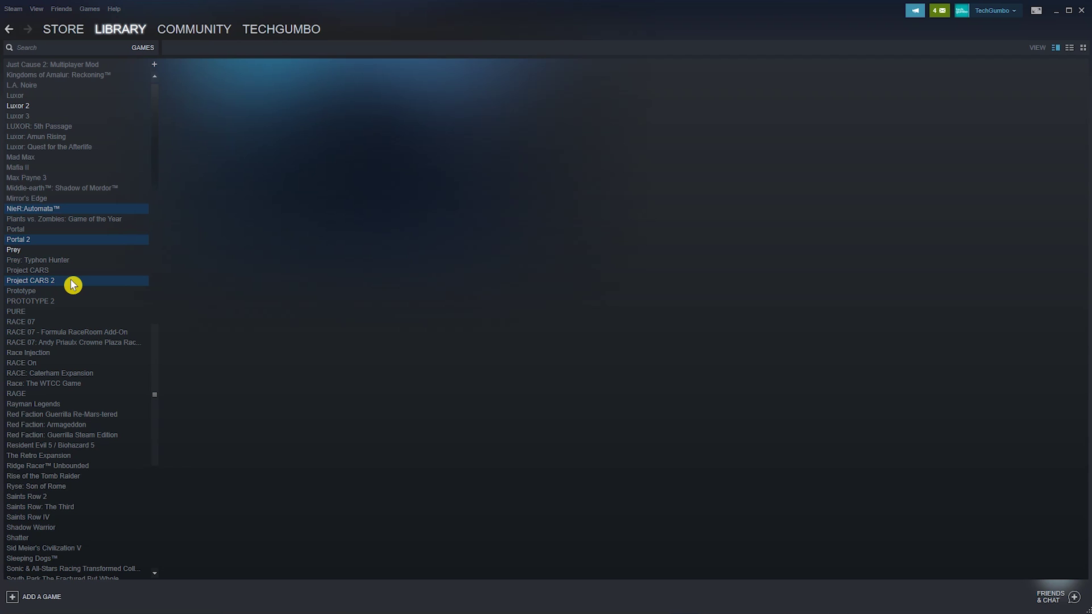
pyautogui.rightClick(72, 284)
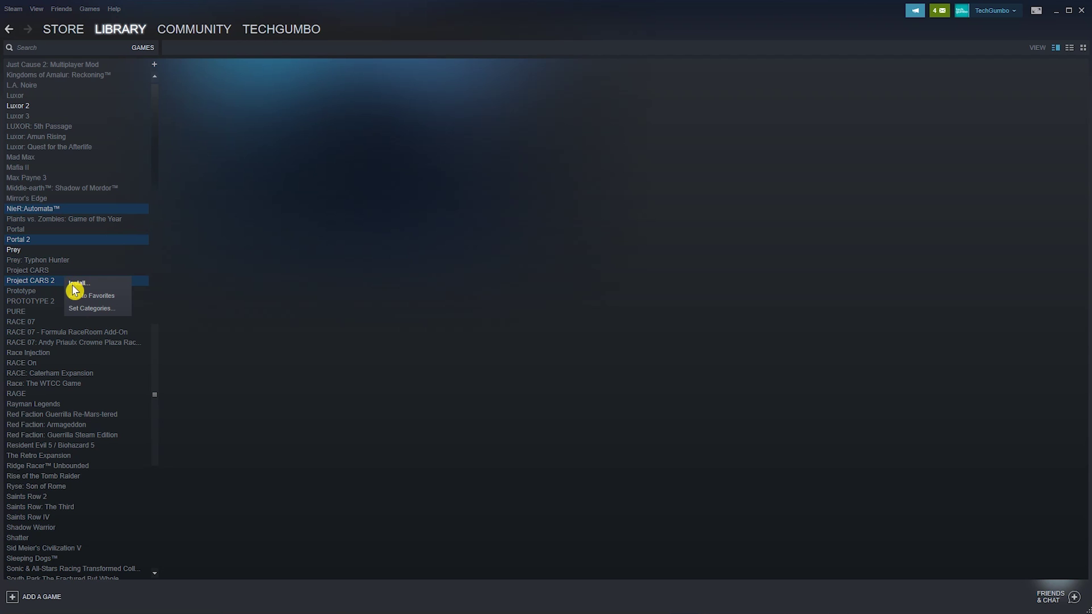
pyautogui.click(80, 283)
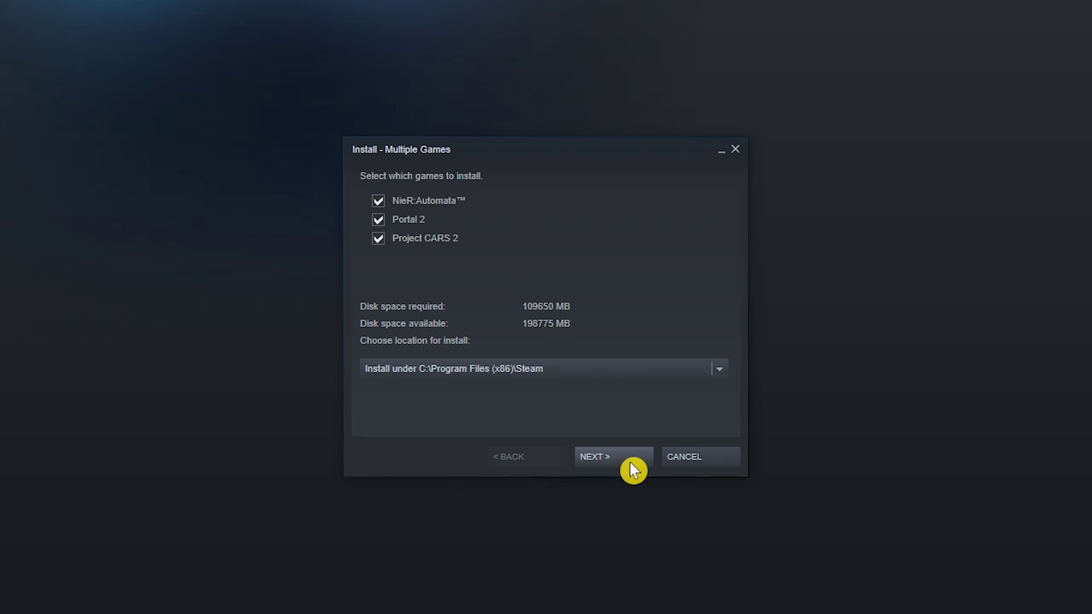
pyautogui.click(691, 461)
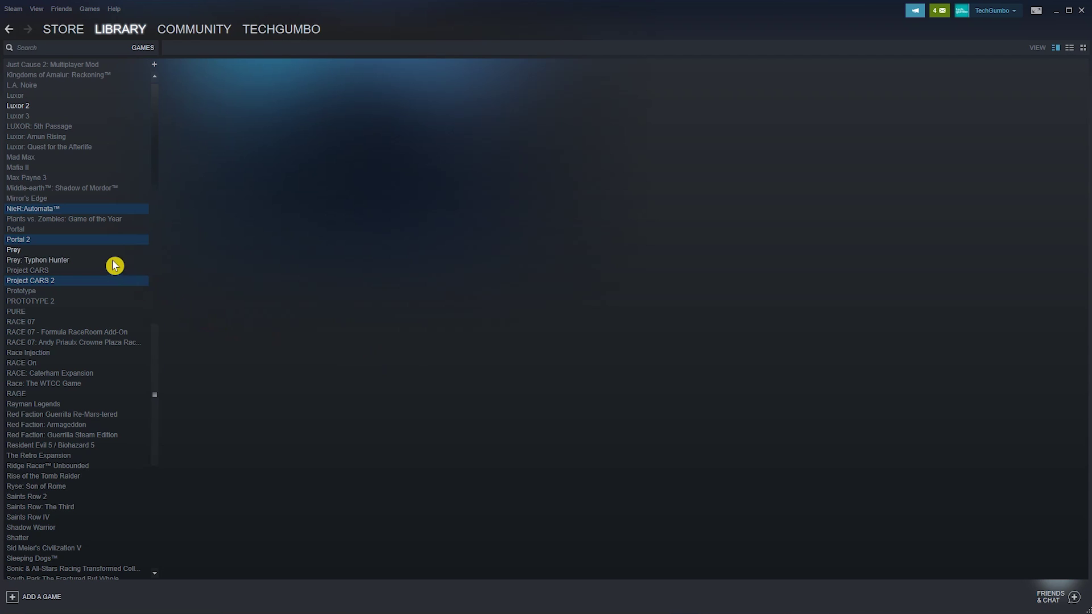
# Select Prey and Luxor 2 in the games list and request uninstalling both together
pyautogui.click(97, 250)
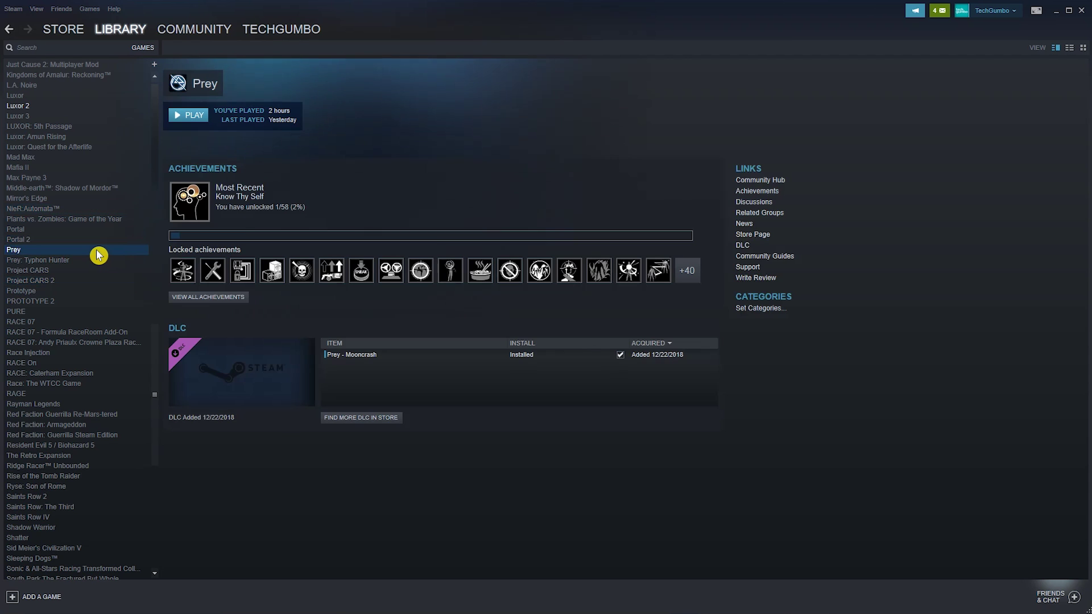
pyautogui.keyDown('ctrl'); pyautogui.click(89, 108); pyautogui.keyUp('ctrl')
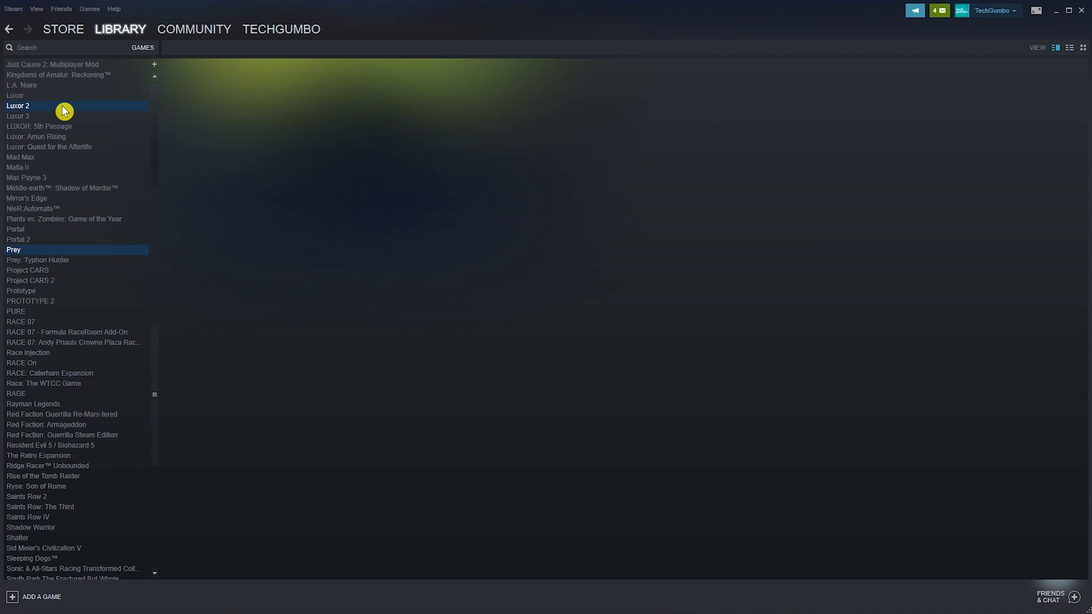
pyautogui.rightClick(65, 111)
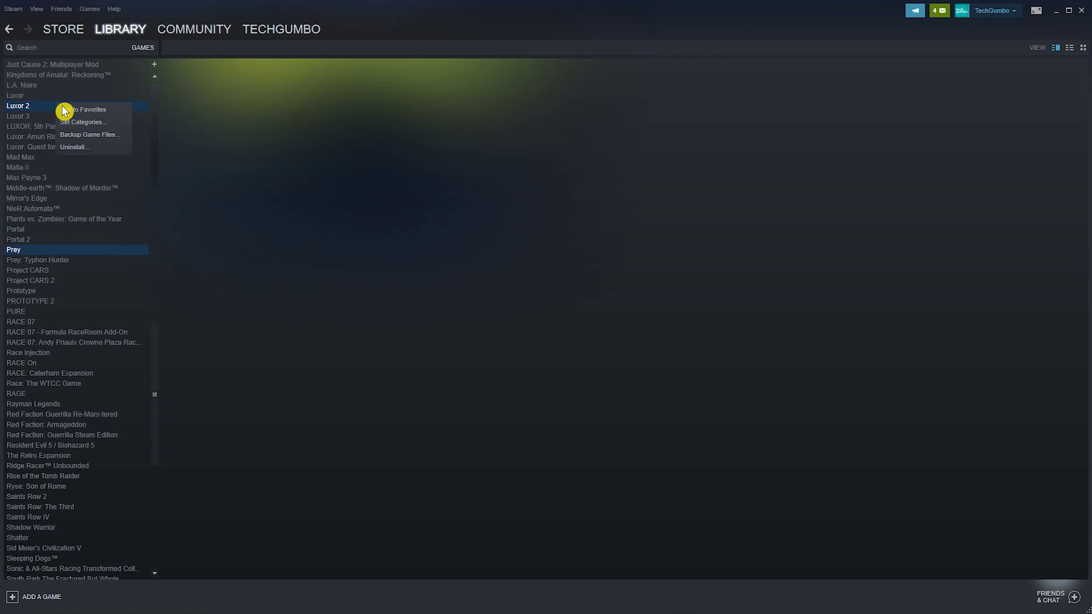
pyautogui.click(76, 149)
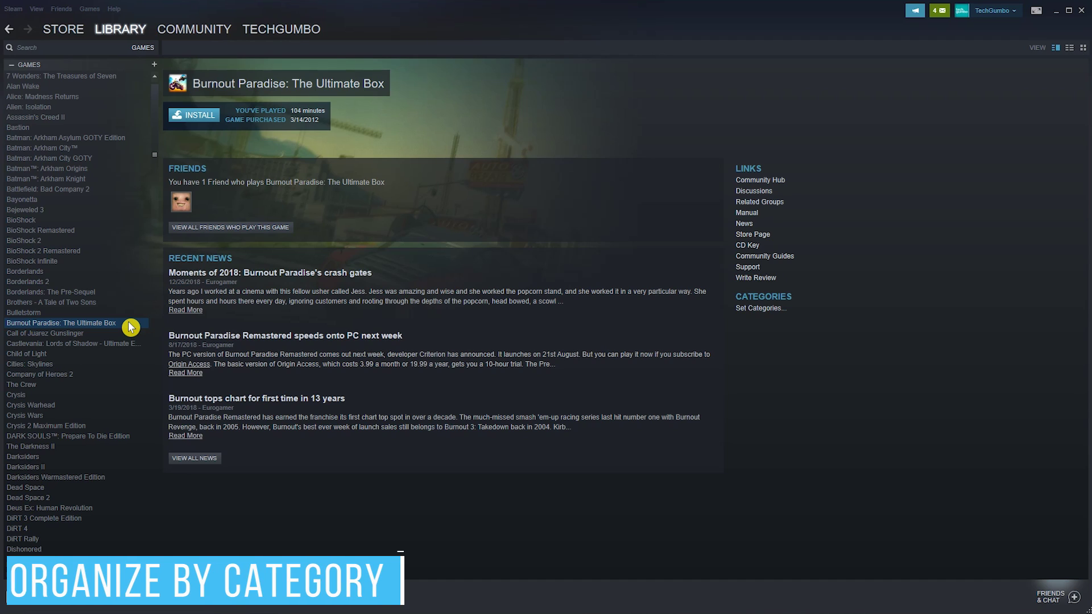
# Assign Burnout Paradise, The Crew, DiRT 3 Complete Edition, DiRT 4 and DiRT Rally to a new category named Racing
pyautogui.keyDown('ctrl'); pyautogui.click(67, 387); pyautogui.keyUp('ctrl')
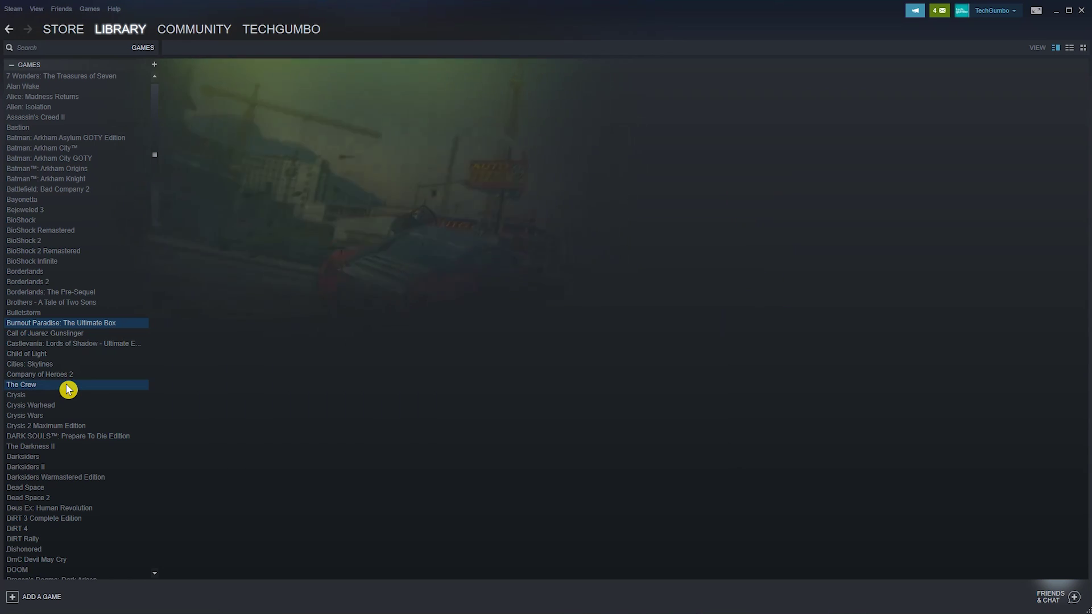
pyautogui.keyDown('ctrl'); pyautogui.click(66, 519); pyautogui.keyUp('ctrl')
pyautogui.keyDown('shift'); pyautogui.click(67, 538); pyautogui.keyUp('shift')
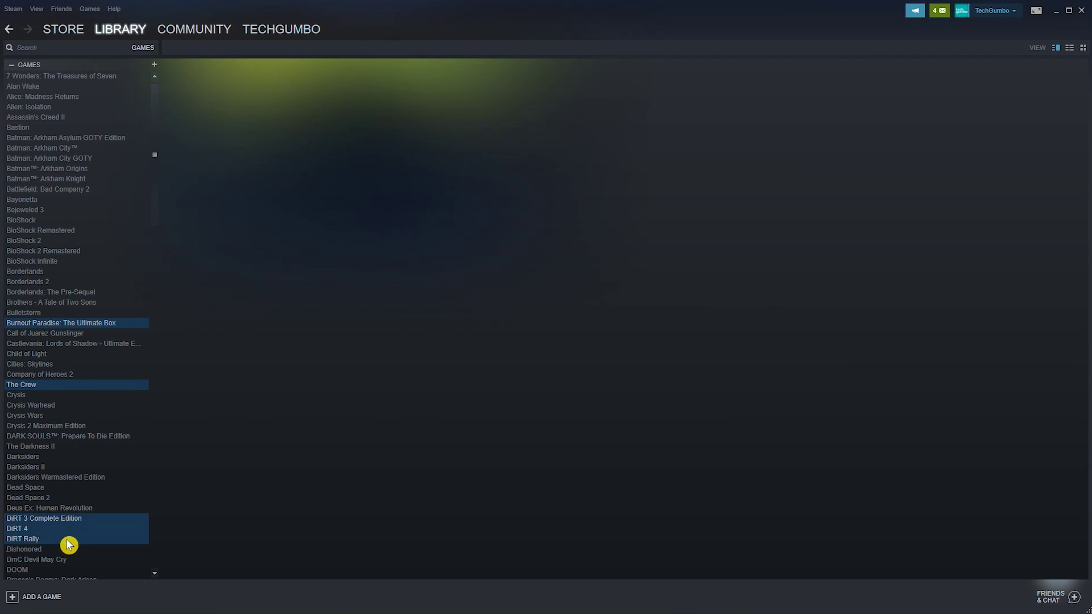
pyautogui.rightClick(112, 524)
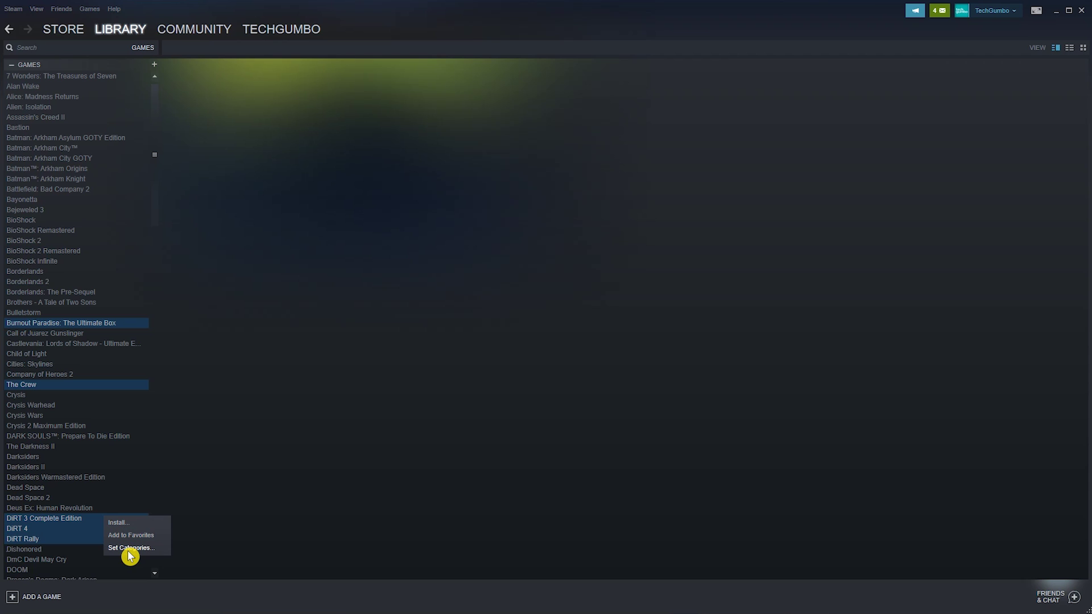
pyautogui.click(130, 549)
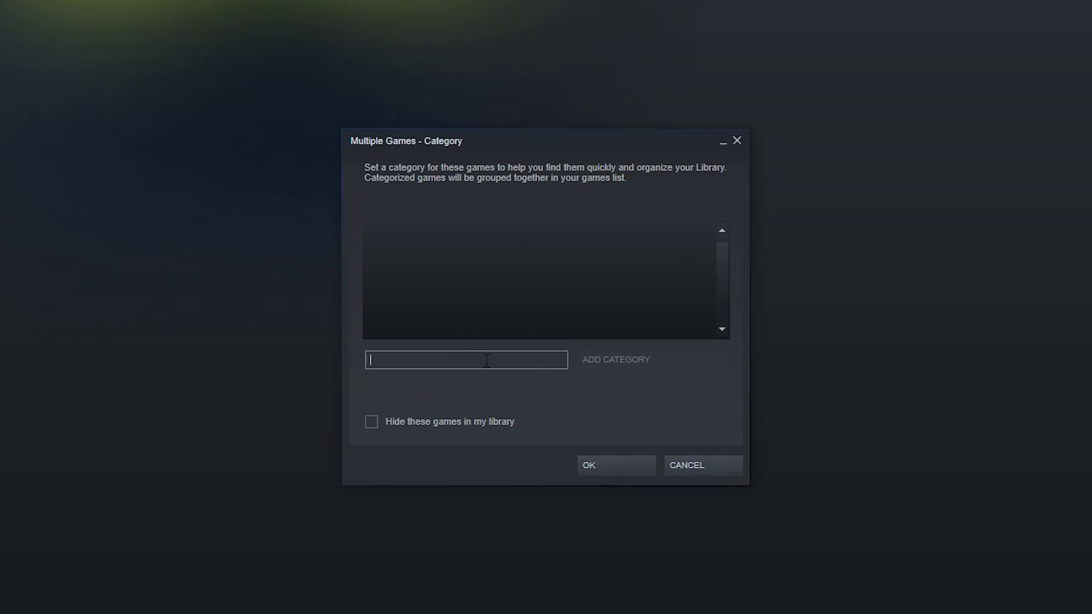
pyautogui.write('Racing')
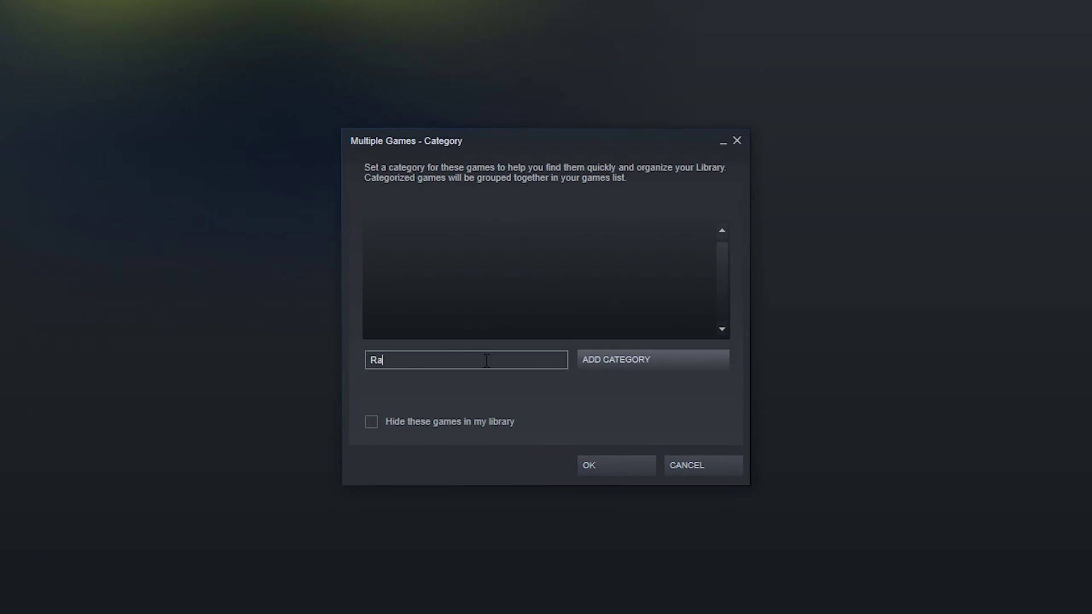
pyautogui.click(683, 367)
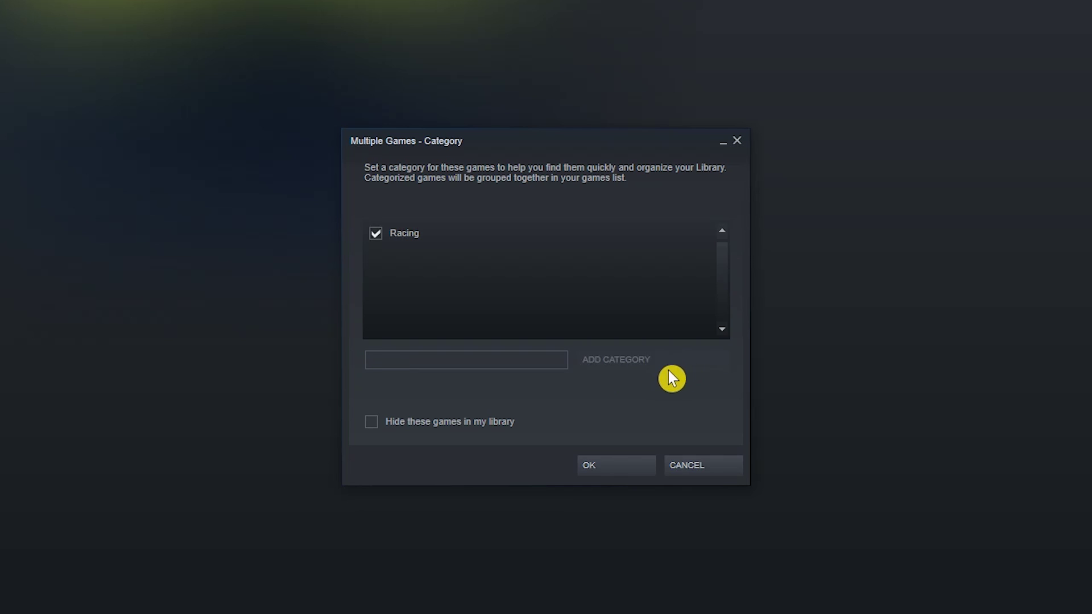
pyautogui.click(613, 464)
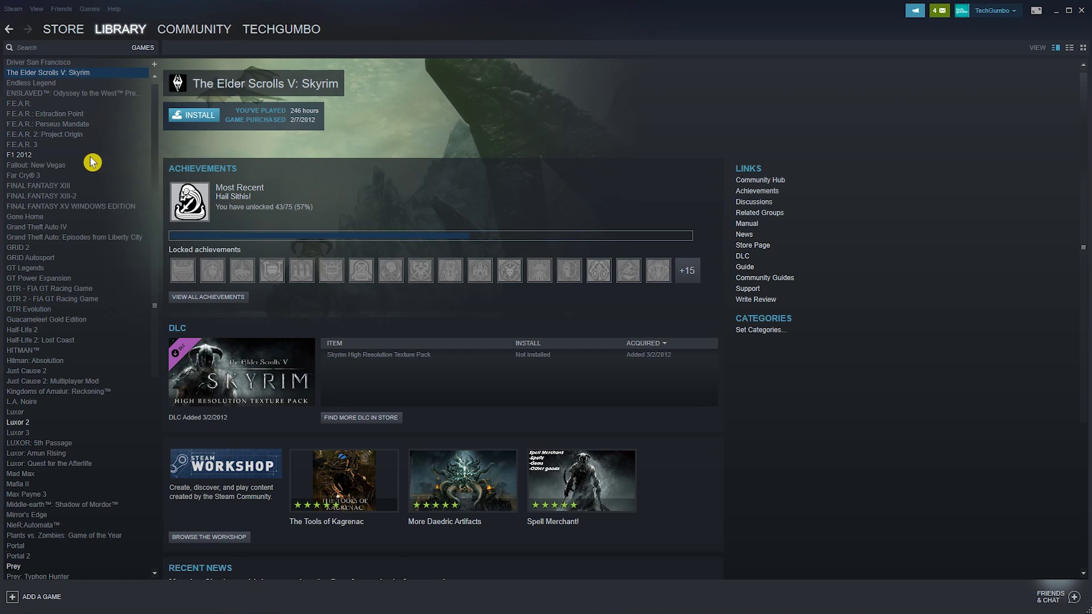
# Hide Gone Home in the library through its category settings
pyautogui.click(75, 216)
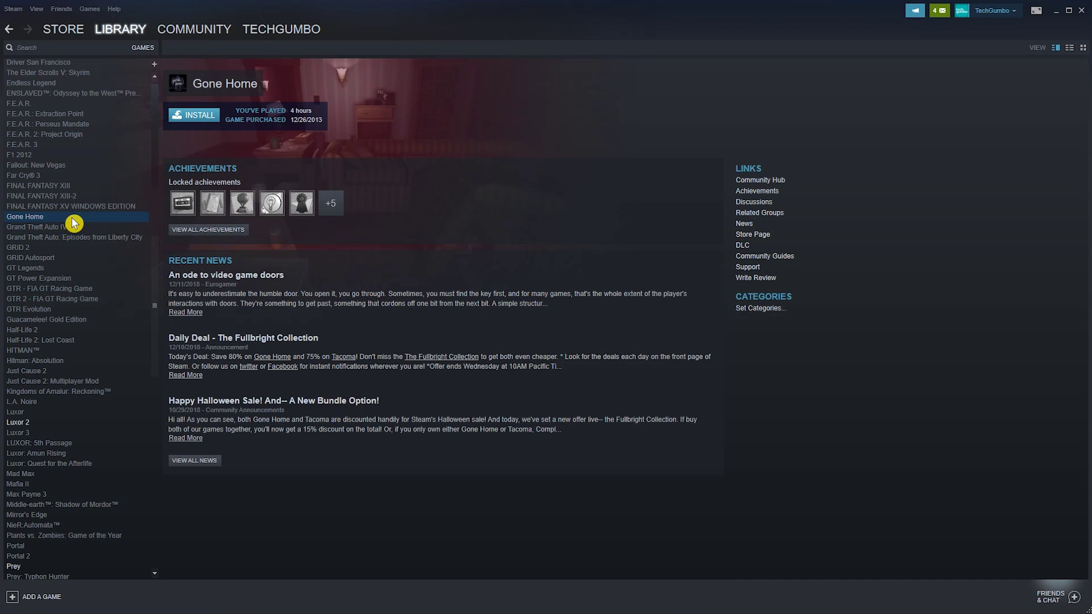
pyautogui.rightClick(72, 219)
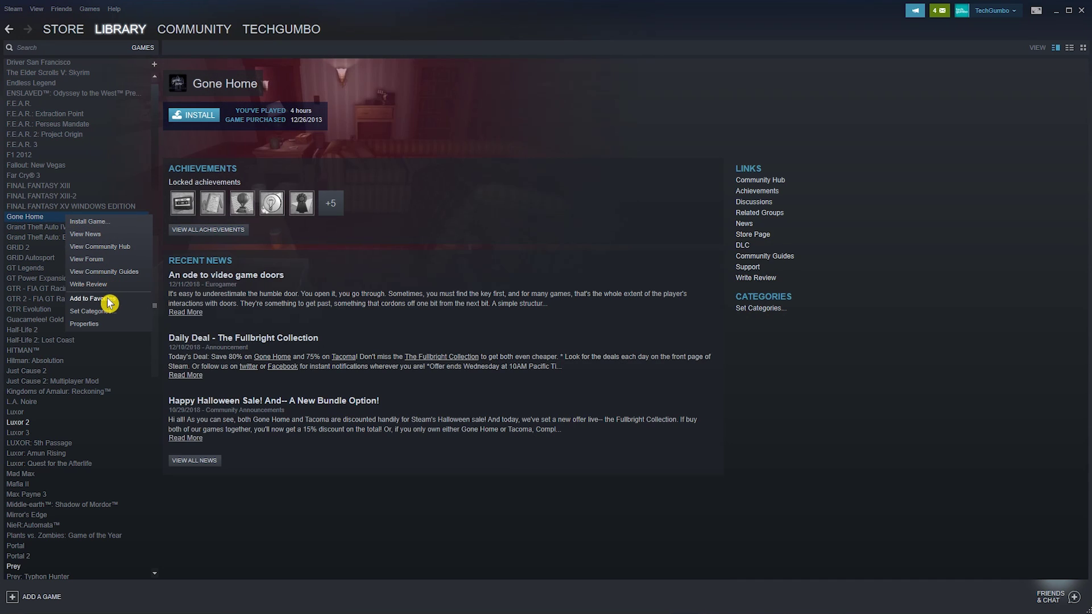
pyautogui.click(129, 319)
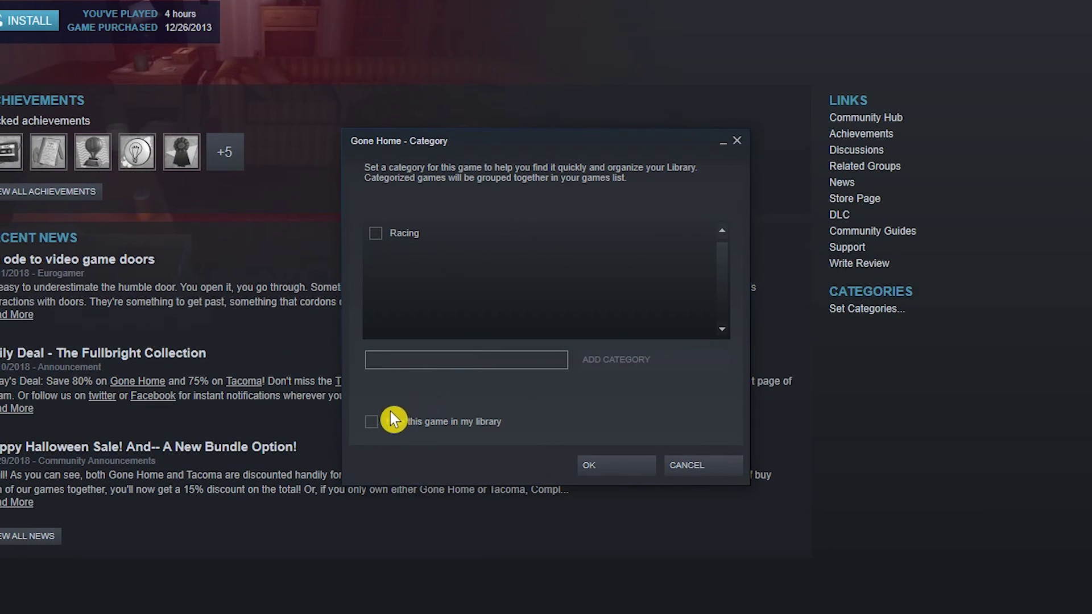
pyautogui.click(378, 424)
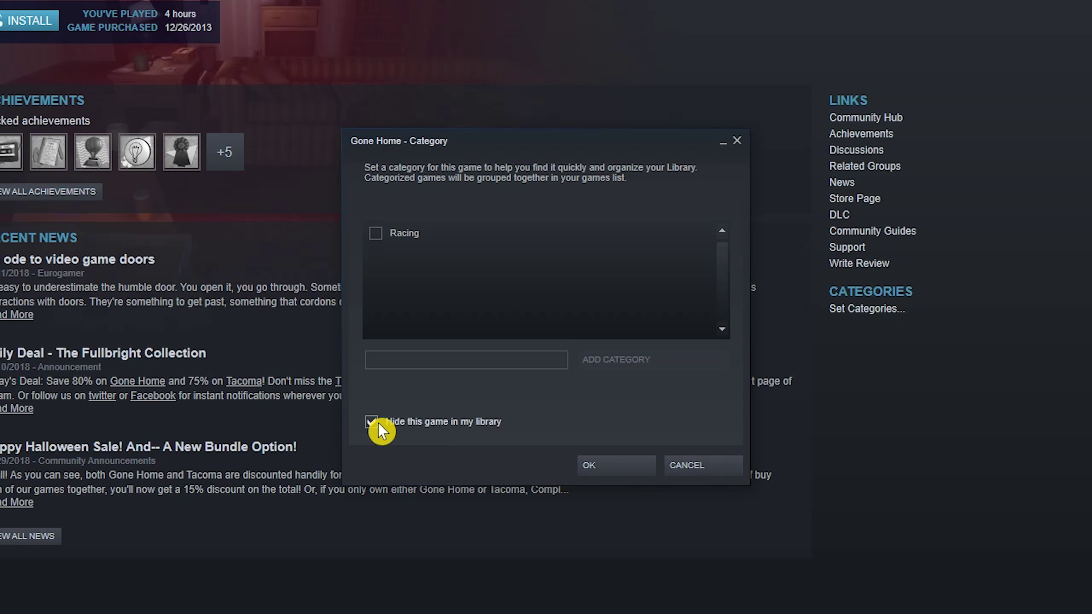
pyautogui.click(606, 464)
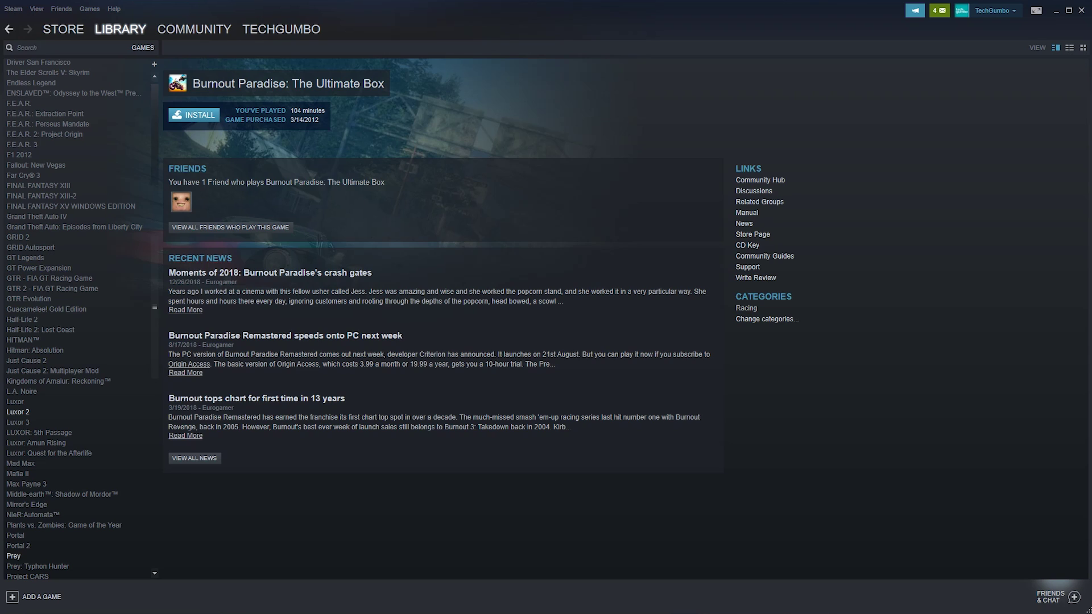
# Show the hidden games and remove Dragon's Dogma: Dark Arisen from Hidden
pyautogui.moveTo(116, 29)
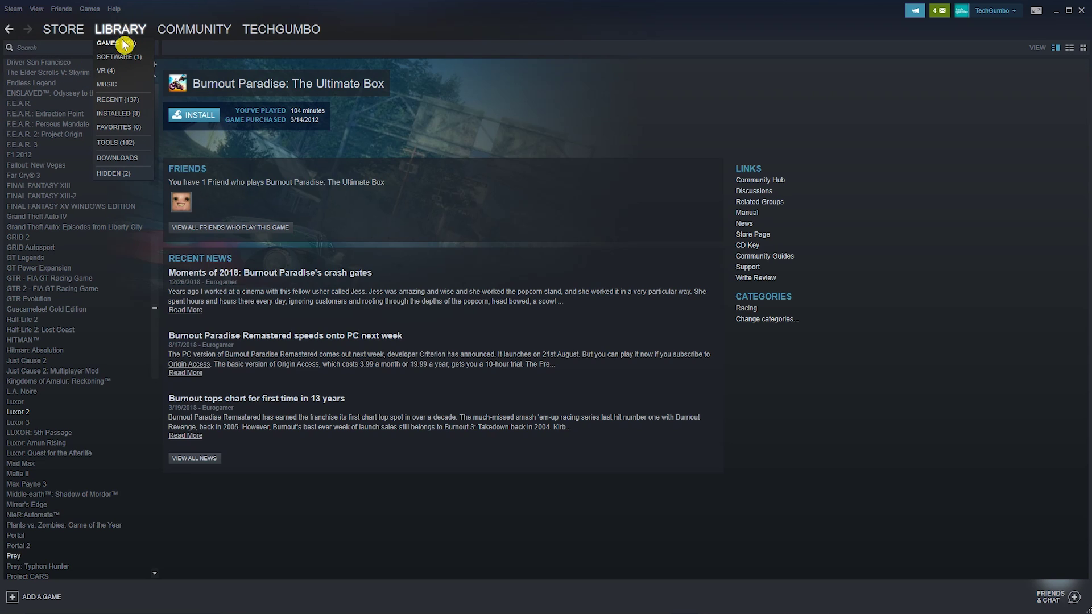
pyautogui.click(138, 178)
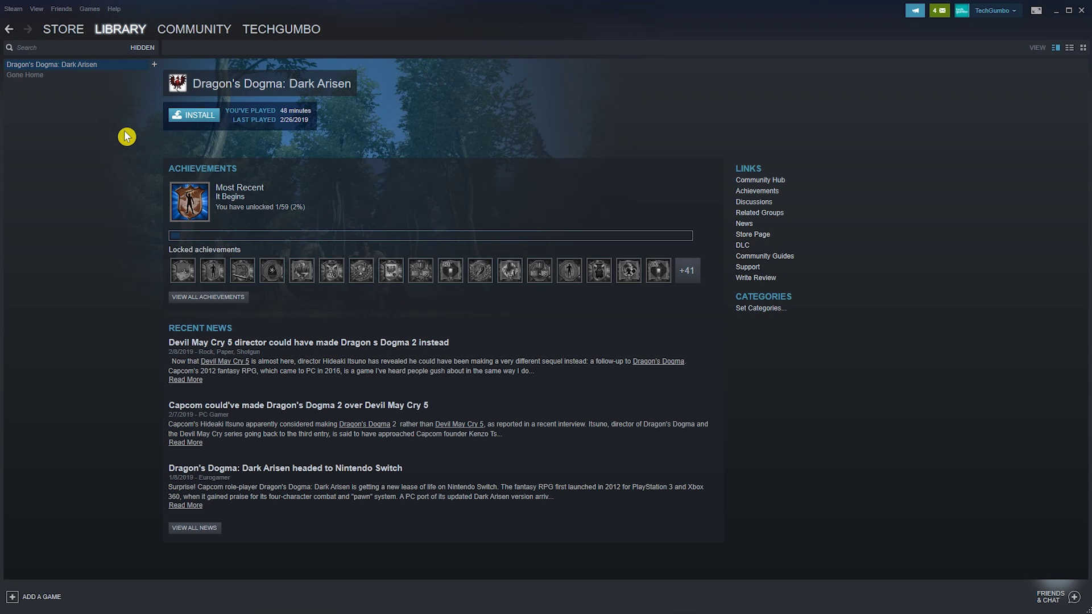
pyautogui.rightClick(103, 65)
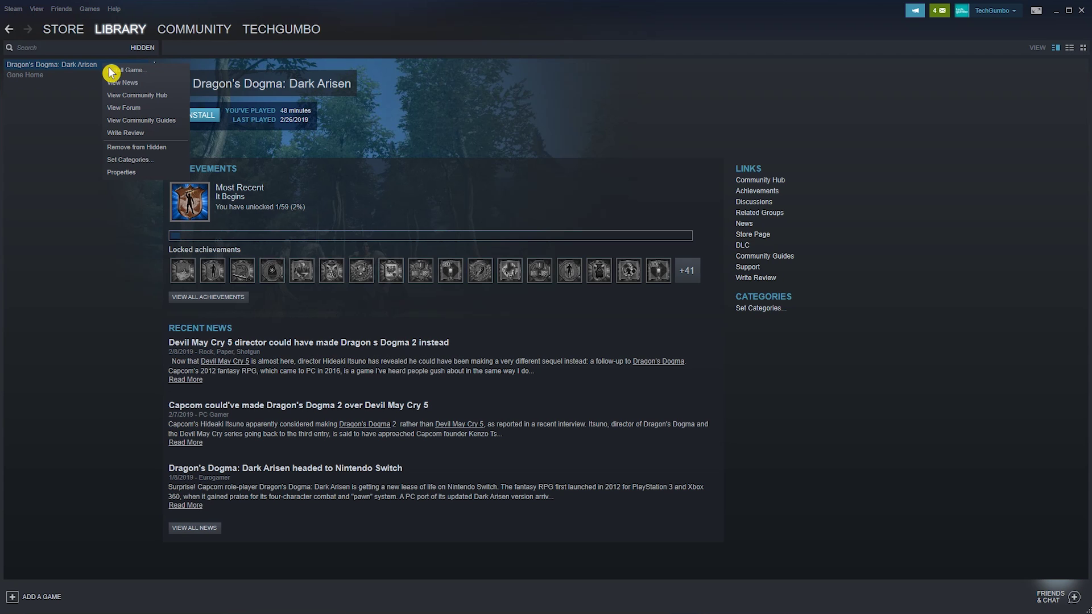
pyautogui.click(175, 149)
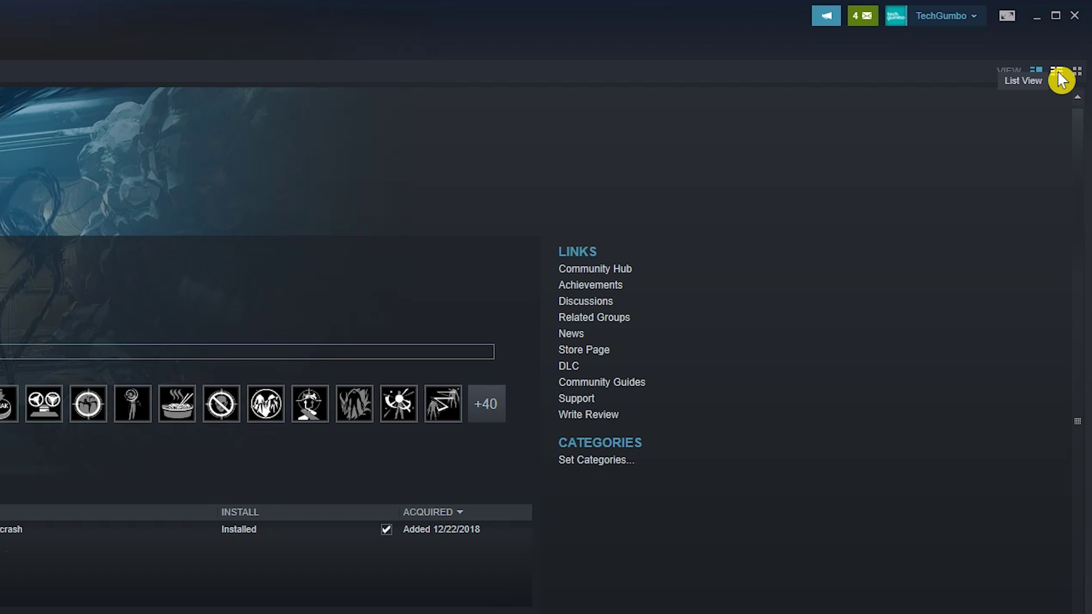
# Switch the games library to List View, add the Size on disk column and sort the games by it
pyautogui.click(1060, 74)
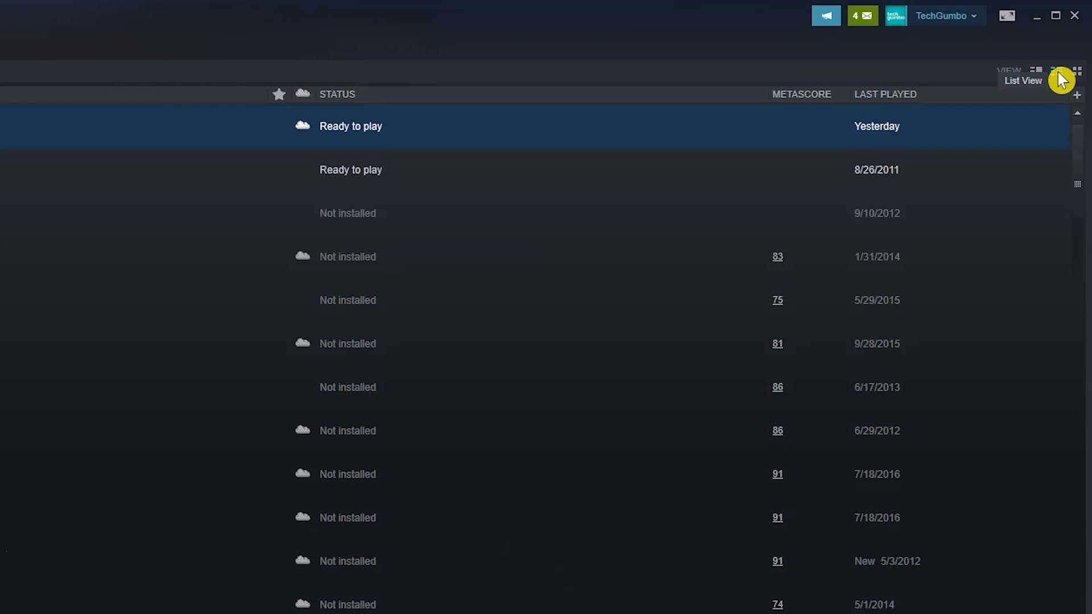
pyautogui.click(1078, 95)
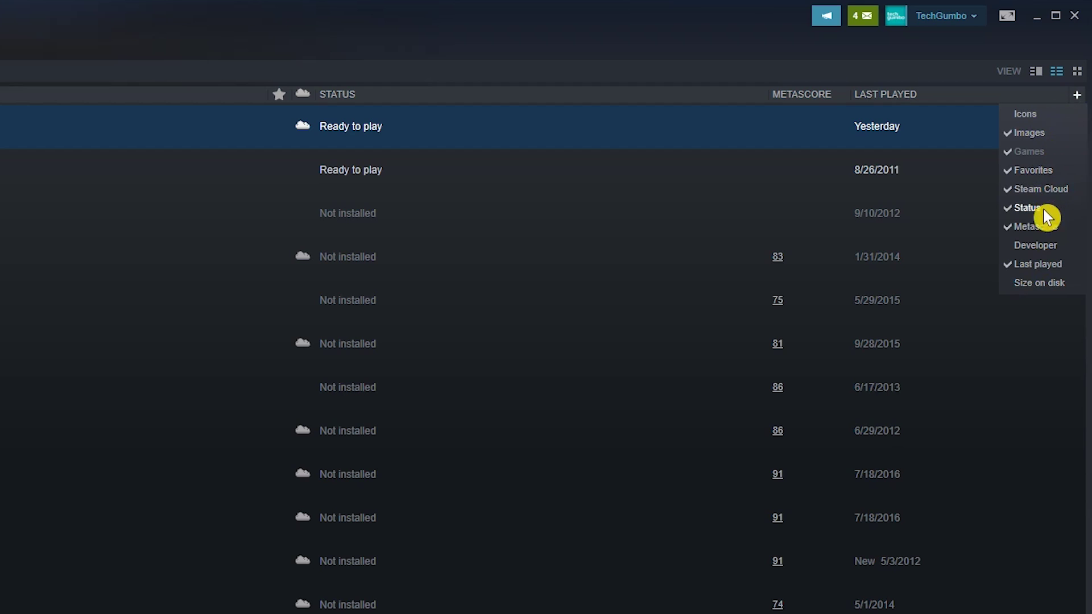
pyautogui.click(1033, 282)
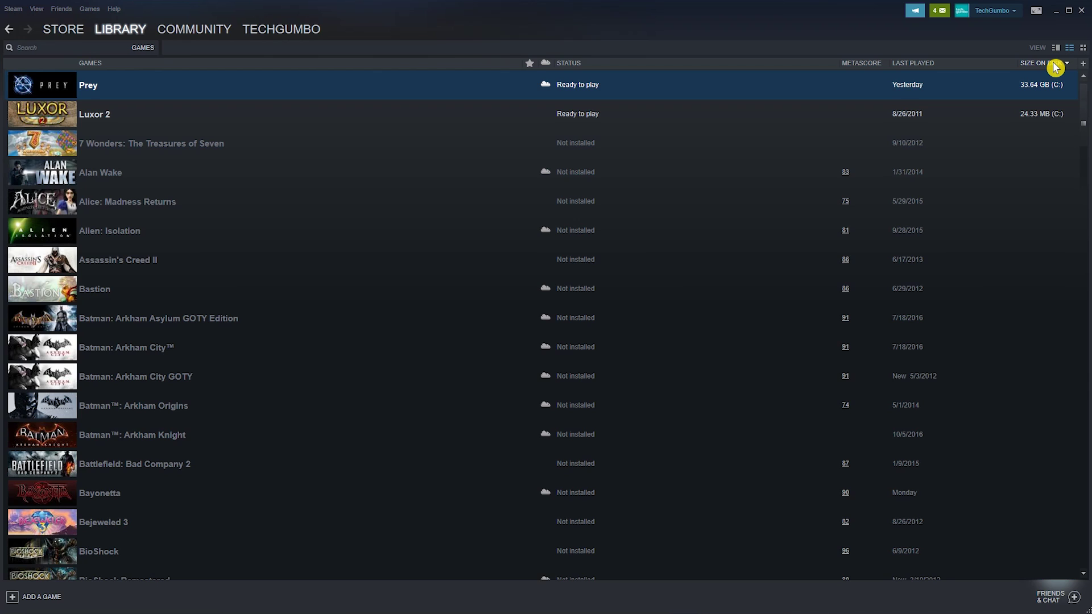
pyautogui.click(1056, 67)
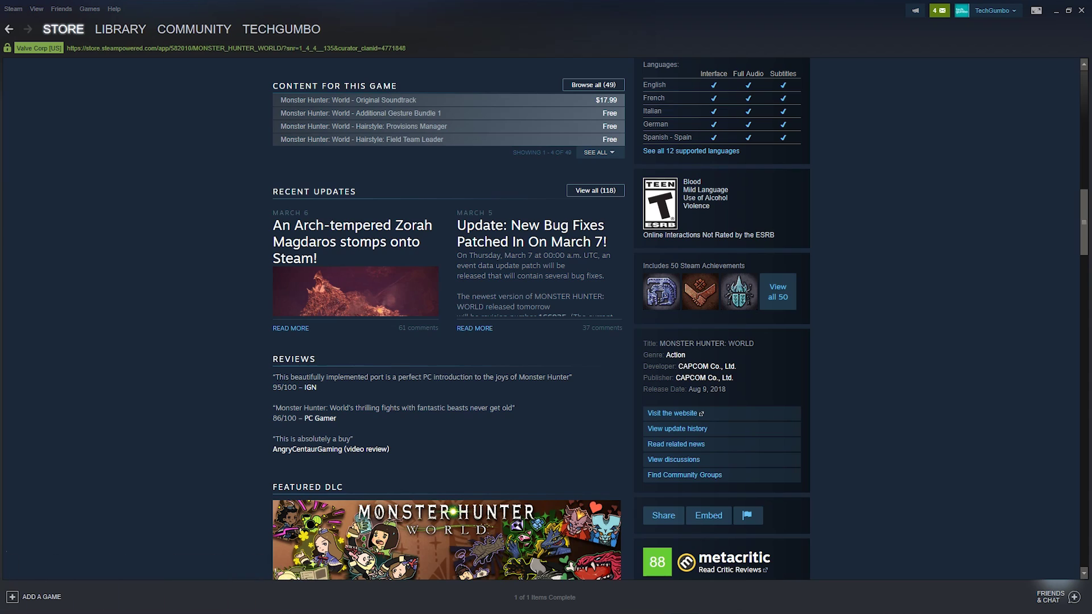
# Open the March 7 bug fixes announcement for MONSTER HUNTER: WORLD and go to the game's community screenshots
pyautogui.click(480, 335)
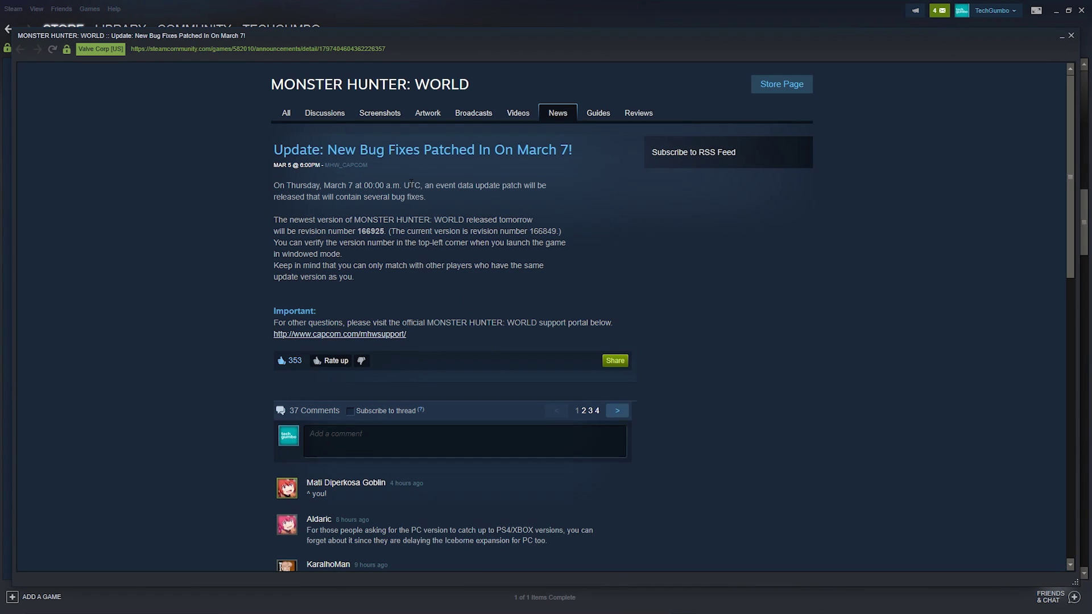
pyautogui.click(385, 117)
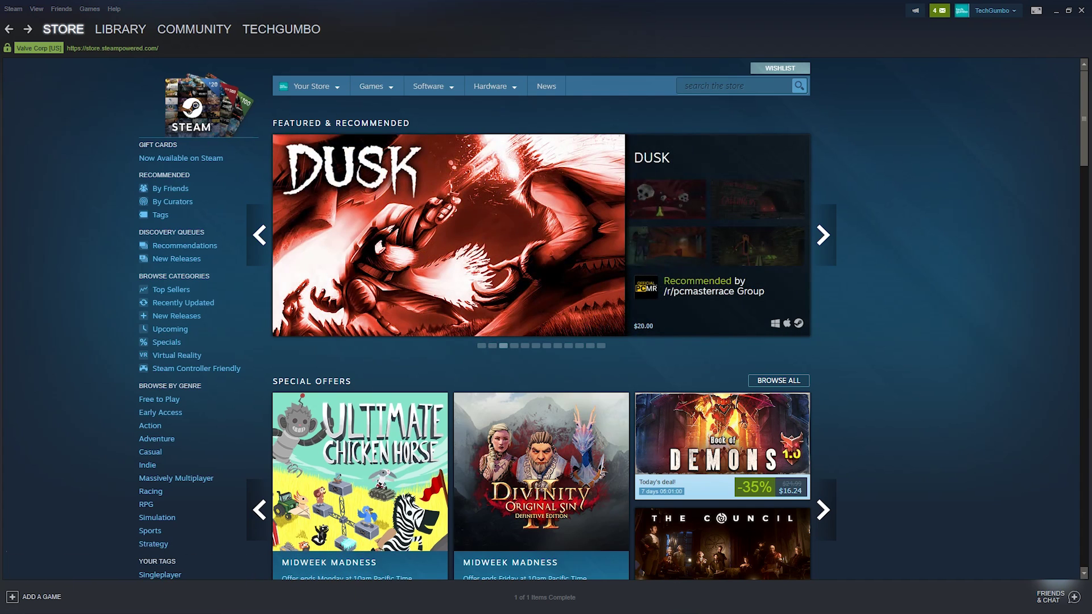
# Browse store recommendations by curators, and look through the most popular and followed Steam Curators
pyautogui.click(181, 203)
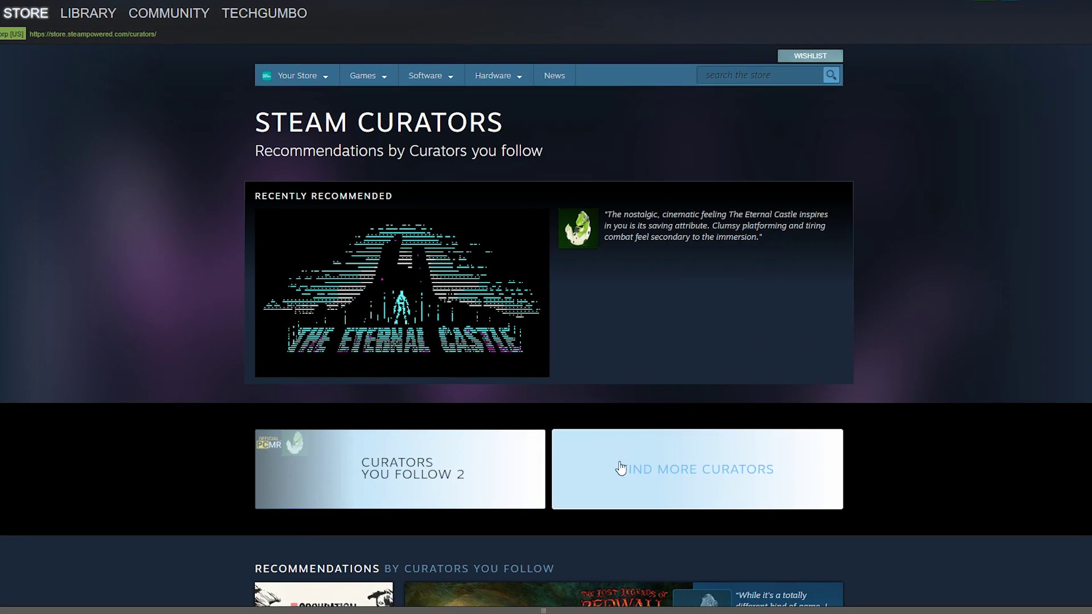
pyautogui.click(663, 481)
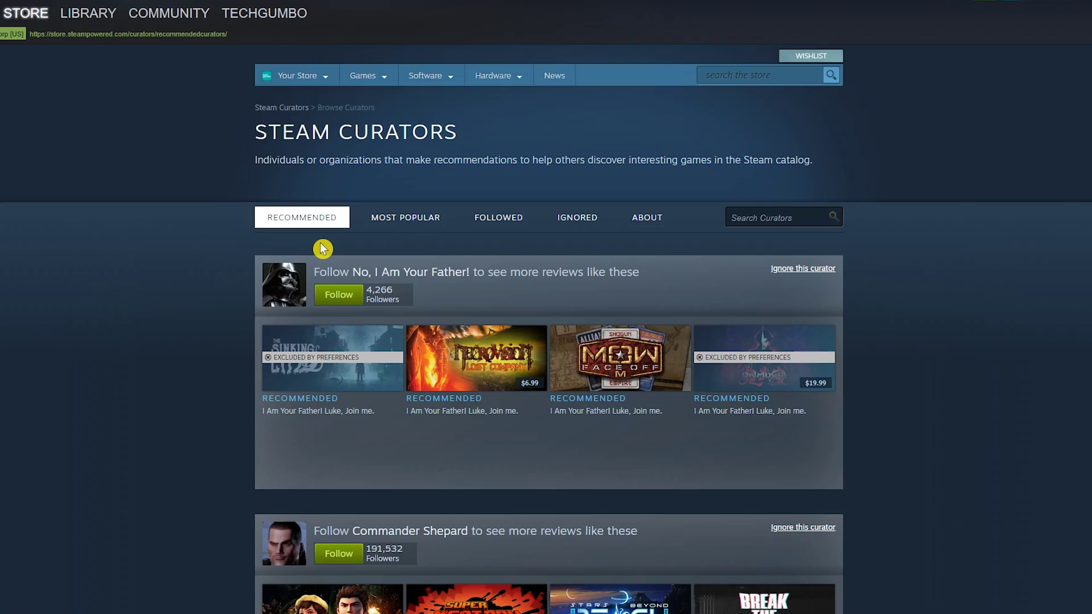
pyautogui.click(400, 226)
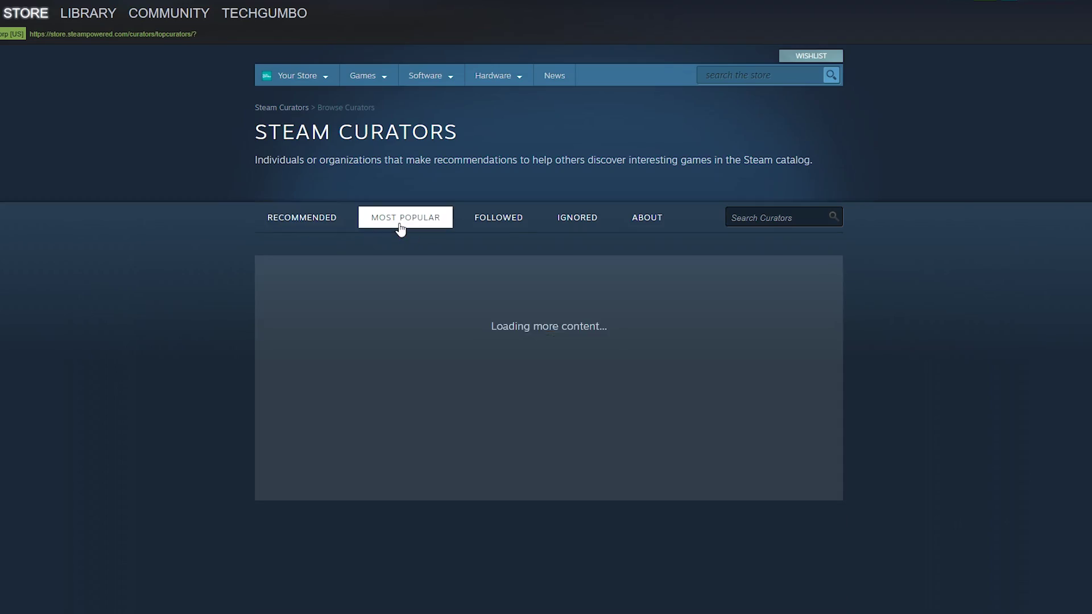
pyautogui.click(499, 218)
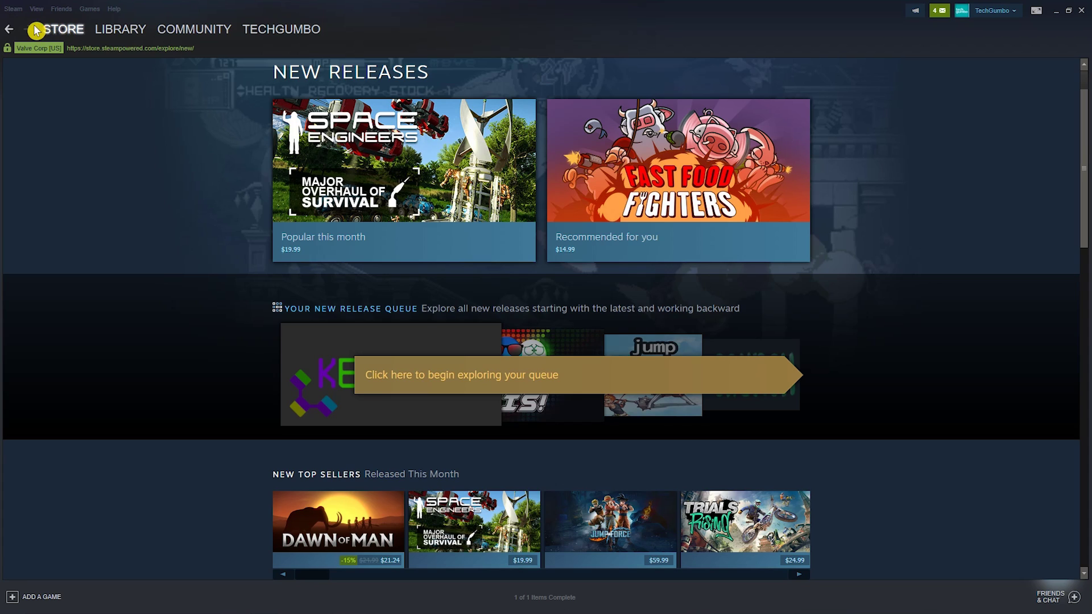
# Add Dragon Age Inquisition to the games library as a non-Steam game
pyautogui.click(90, 9)
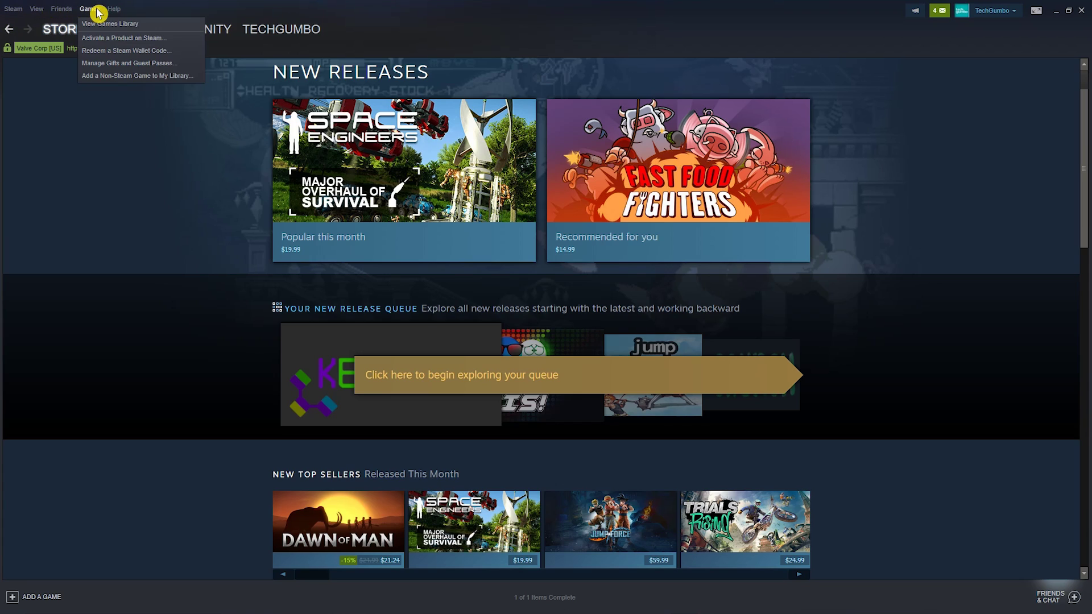
pyautogui.click(103, 82)
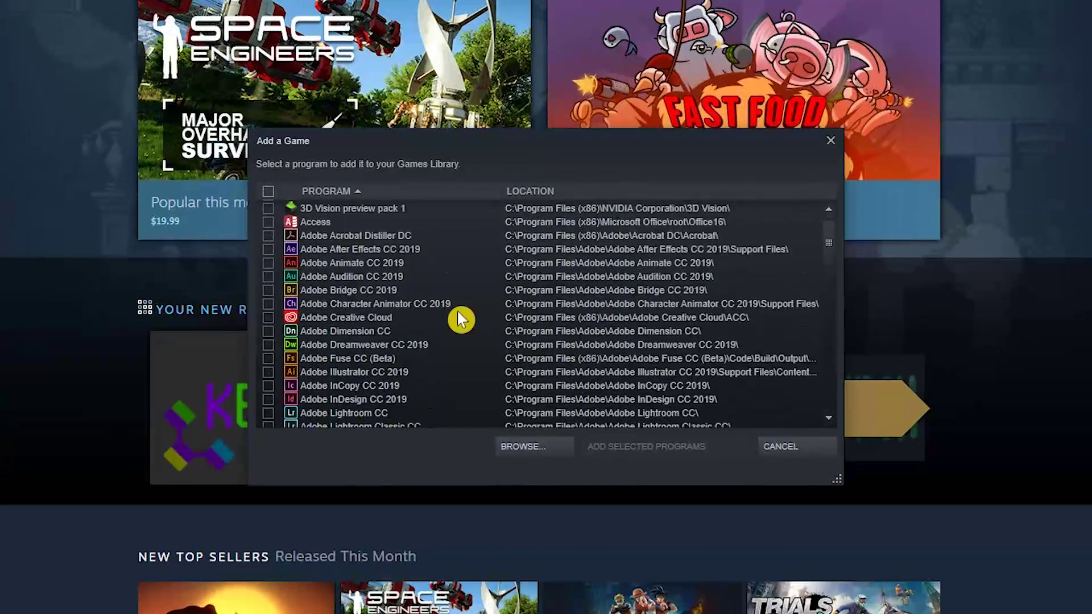
pyautogui.scroll(-3, 486, 315)
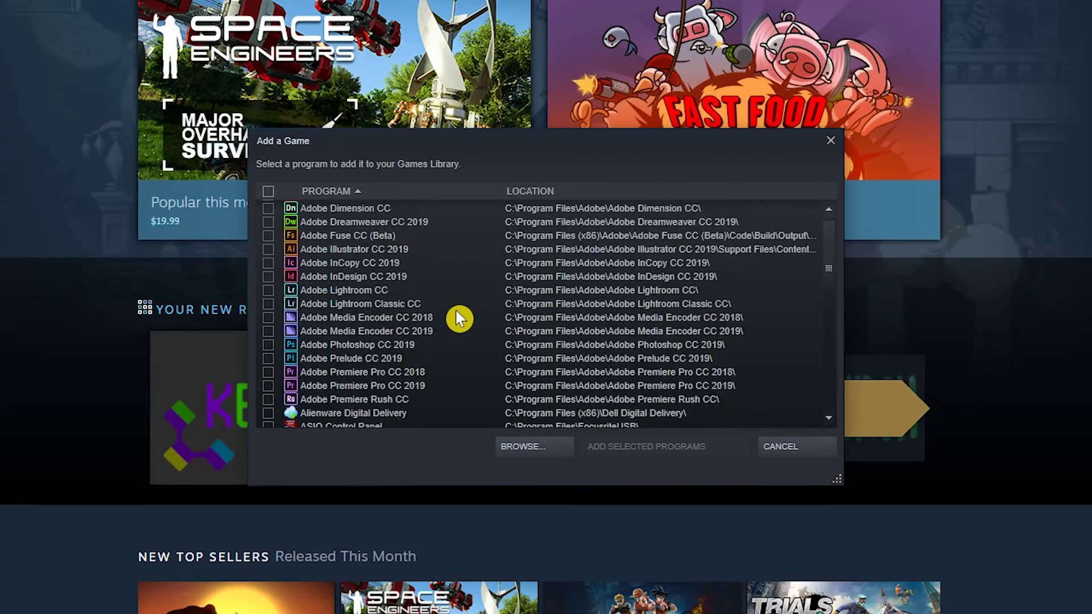
pyautogui.scroll(-4, 460, 319)
pyautogui.click(310, 291)
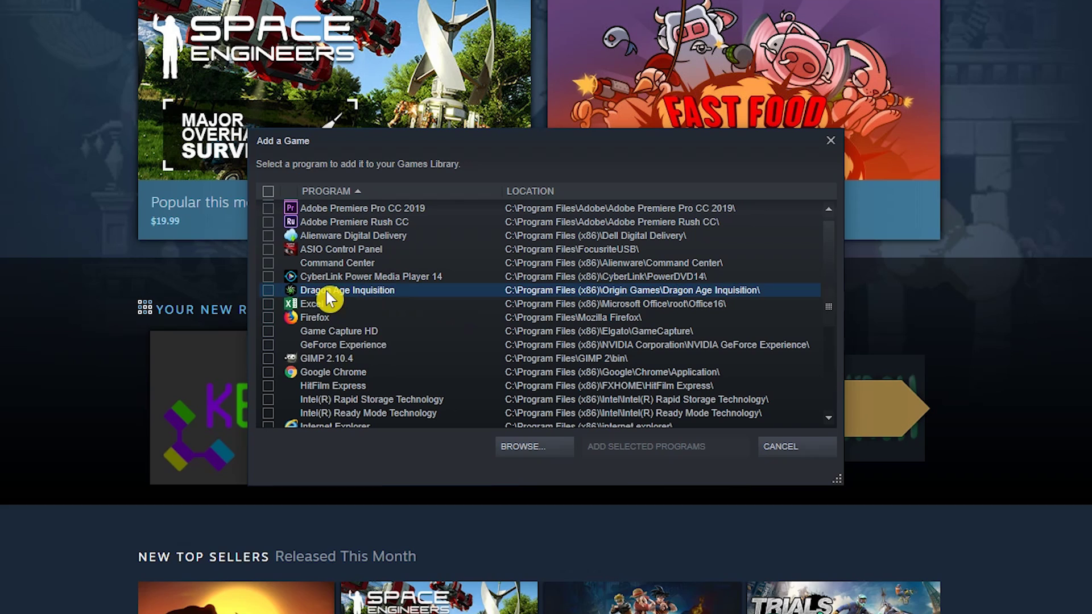
pyautogui.click(268, 291)
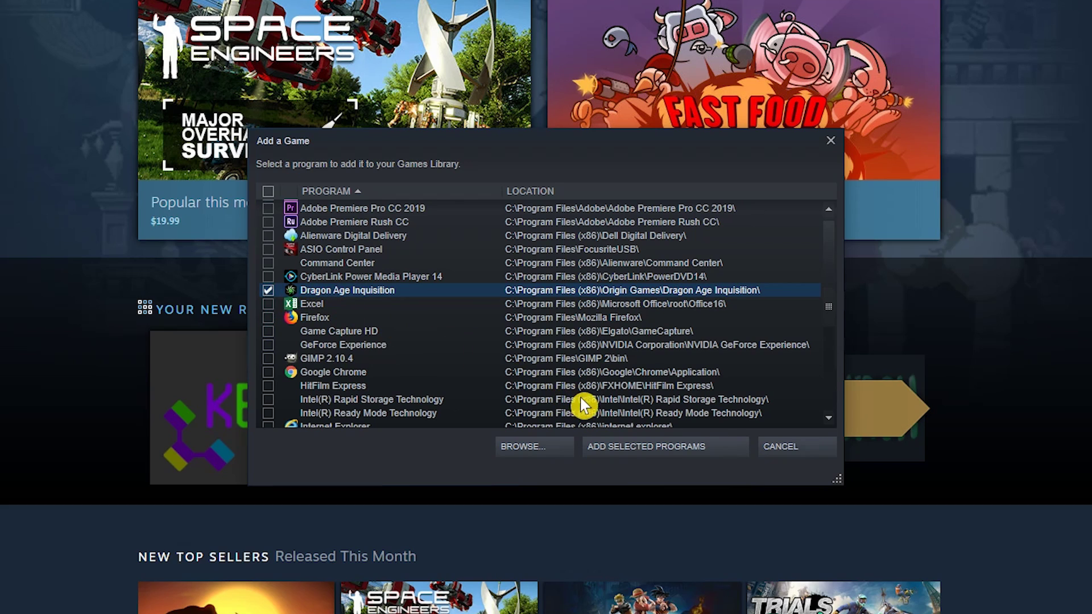
pyautogui.click(650, 450)
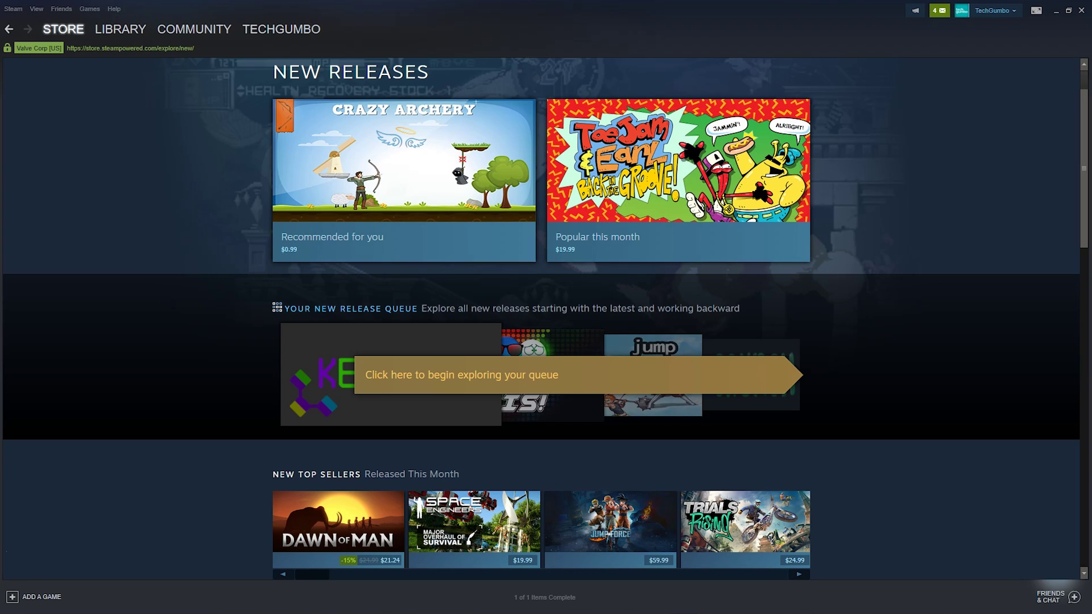
# Start a backup of currently installed programs and include only Prey in it
pyautogui.click(17, 9)
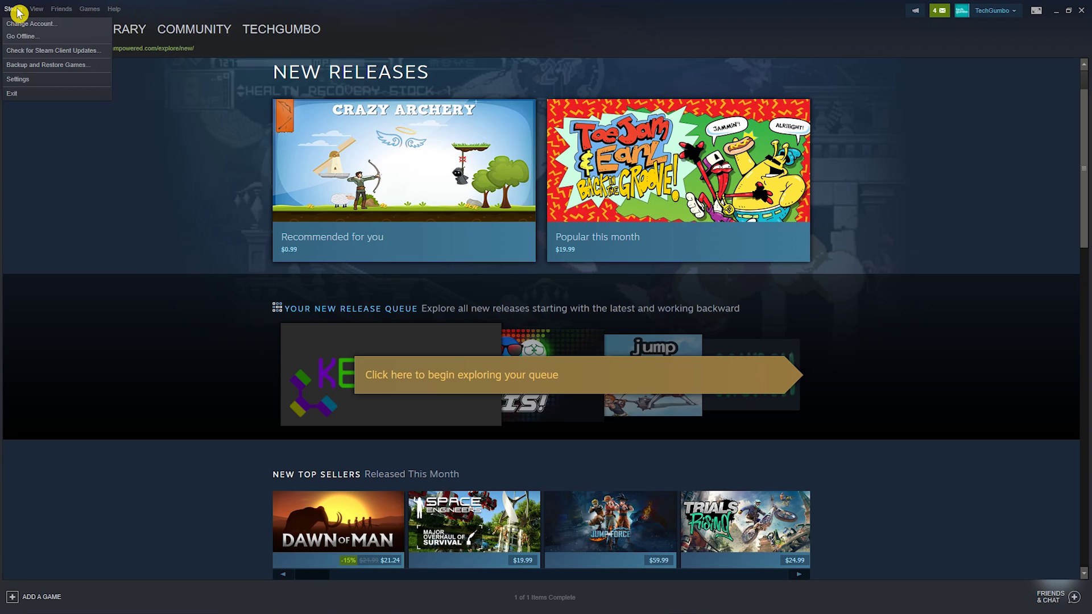
pyautogui.click(23, 67)
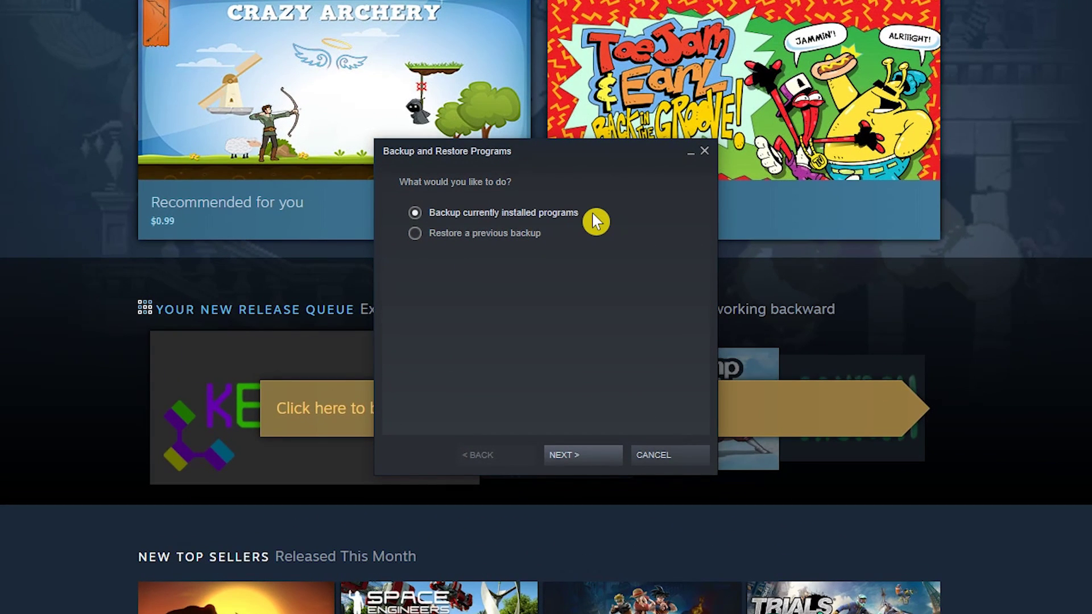
pyautogui.click(595, 455)
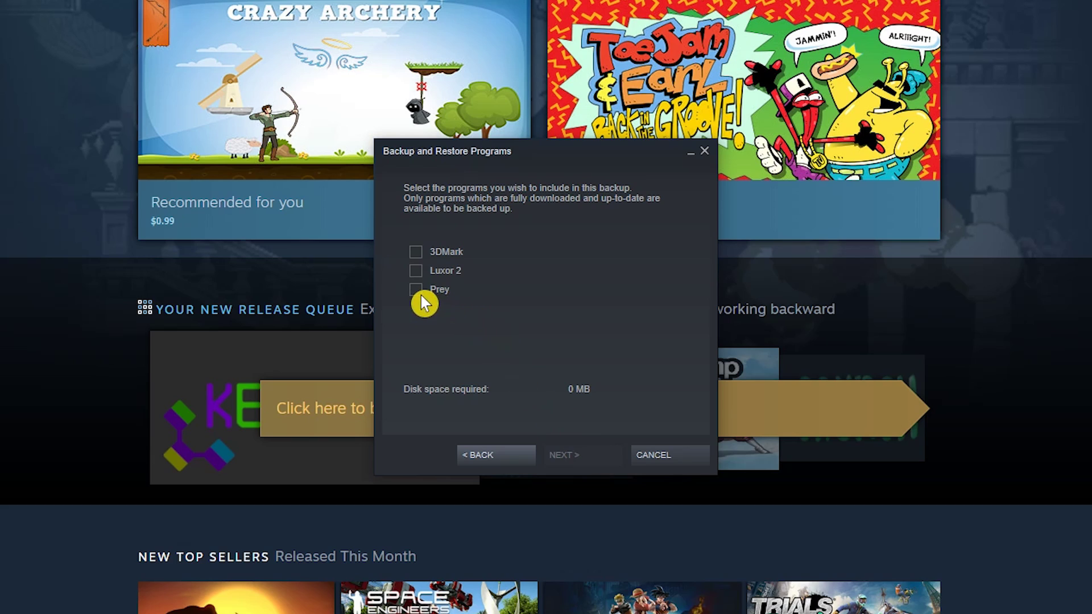
pyautogui.click(421, 295)
pyautogui.click(603, 456)
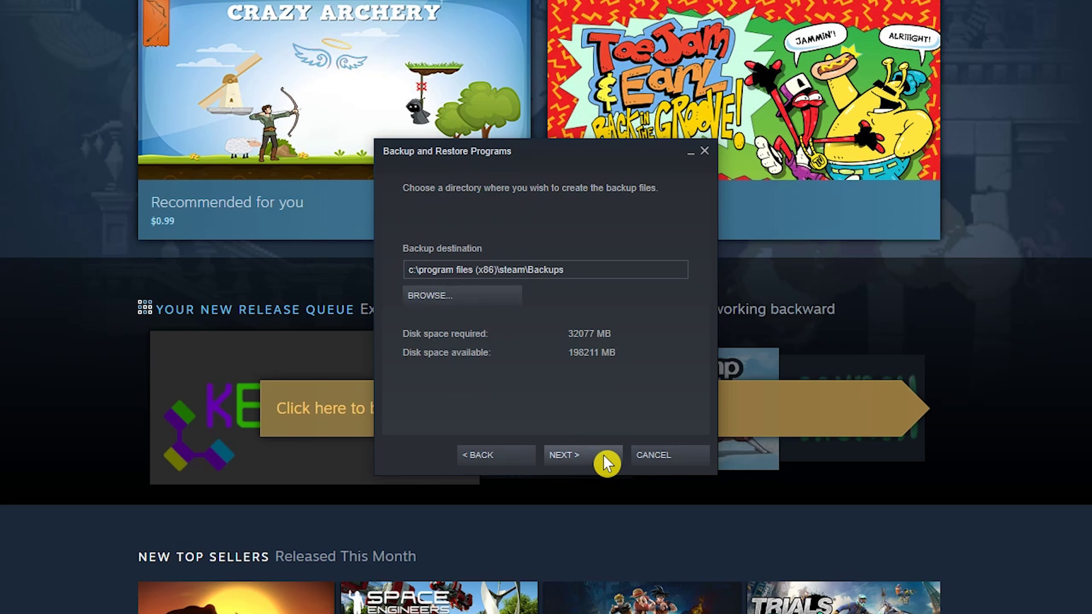
# Set the backup destination to the F:\Steam Backup folder and continue to the file options
pyautogui.click(486, 301)
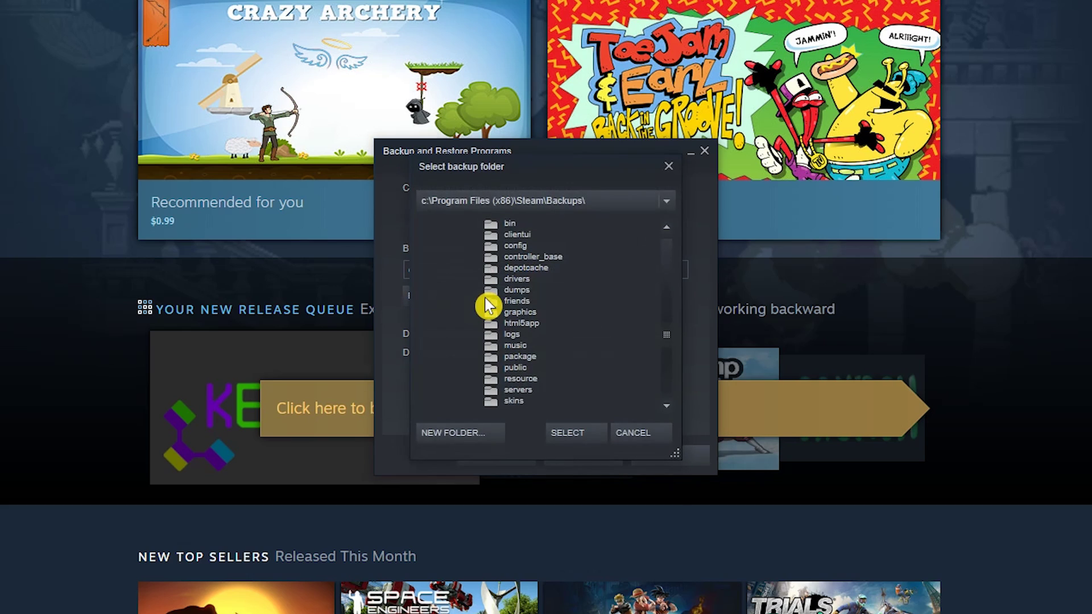
pyautogui.click(669, 203)
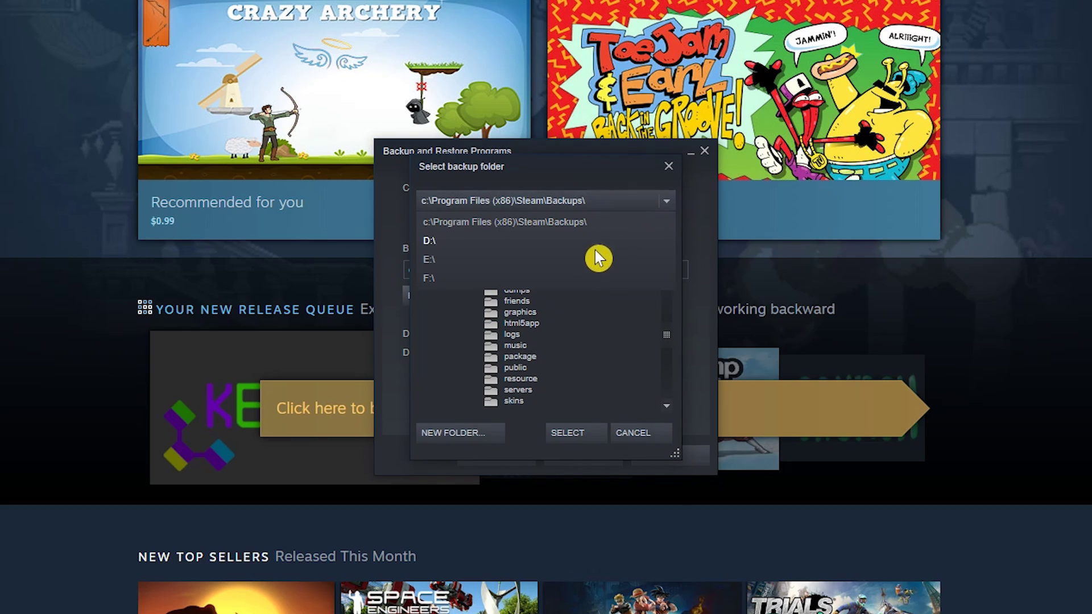
pyautogui.click(569, 279)
pyautogui.click(518, 279)
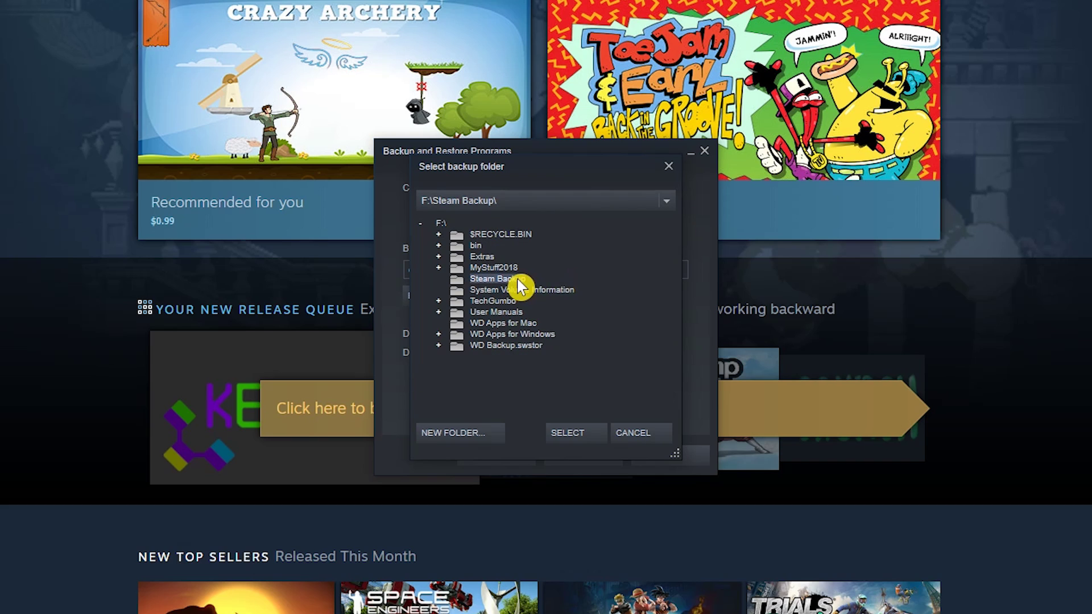
pyautogui.click(578, 438)
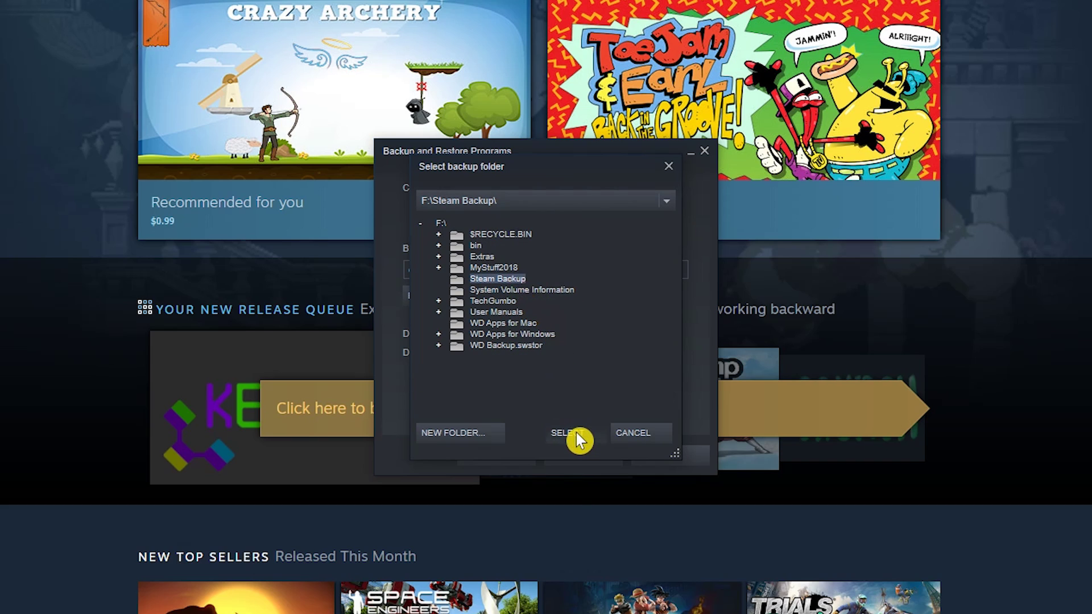
pyautogui.click(581, 453)
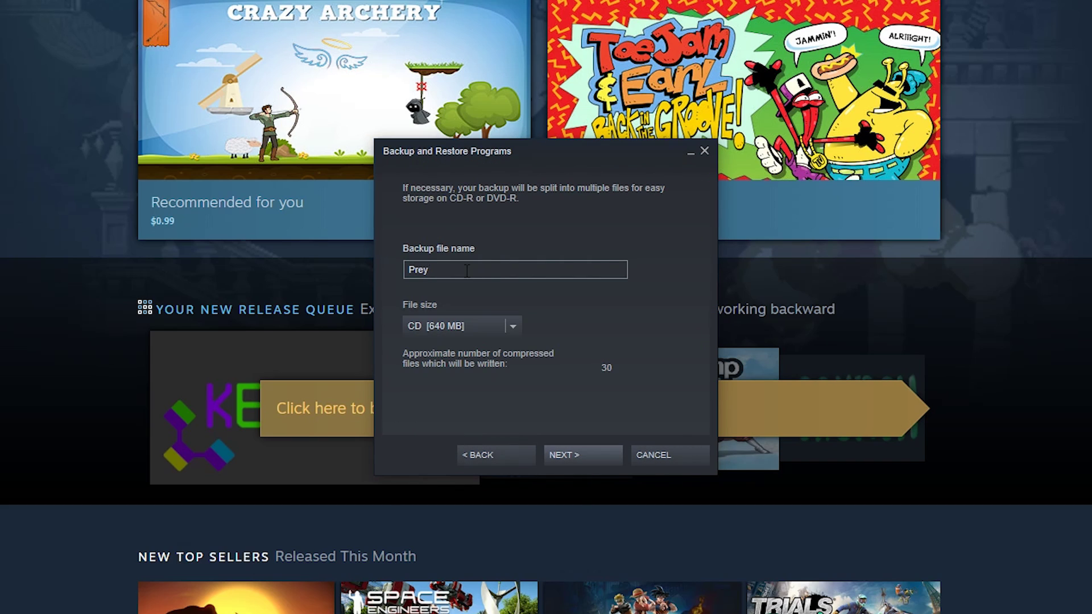
# Keep Prey as the backup file name, choose the CD [640 MB] file size and start the backup
pyautogui.click(513, 327)
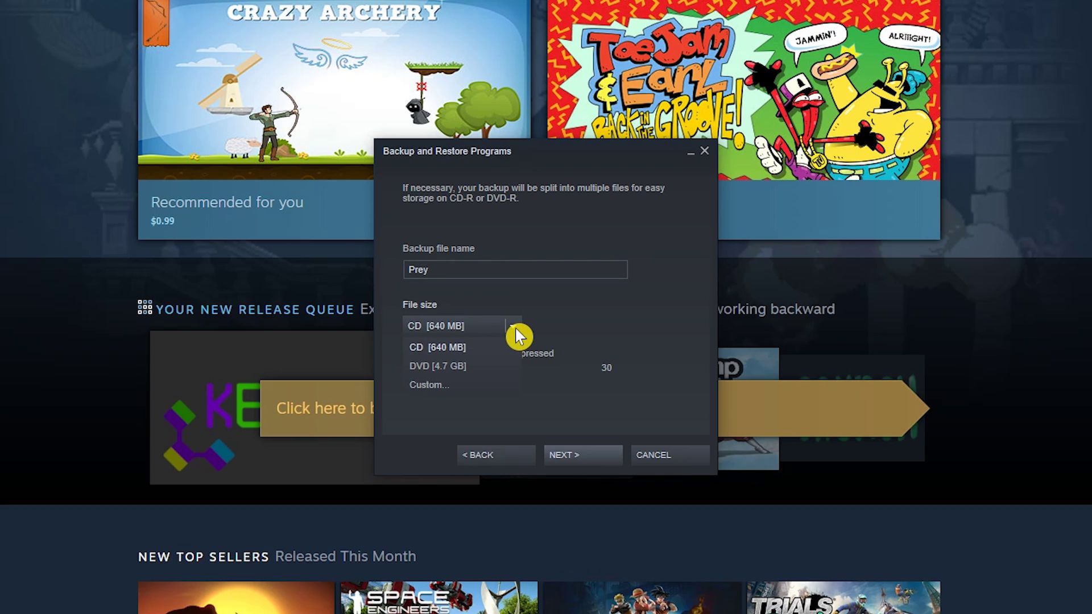
pyautogui.click(501, 347)
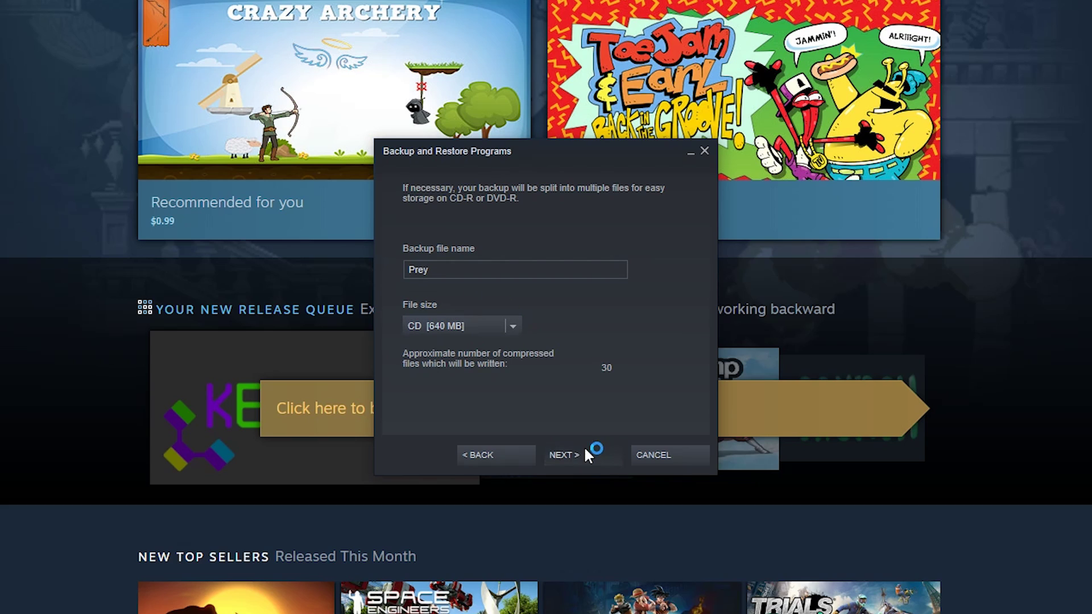
pyautogui.click(584, 454)
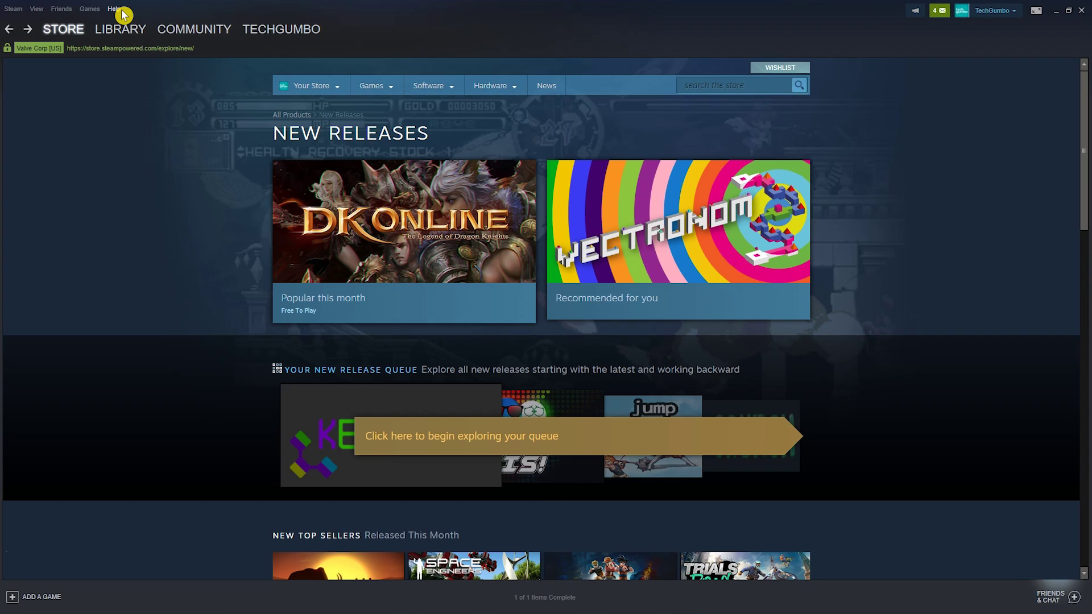
# Open the Family settings and go to the Family View management
pyautogui.click(13, 8)
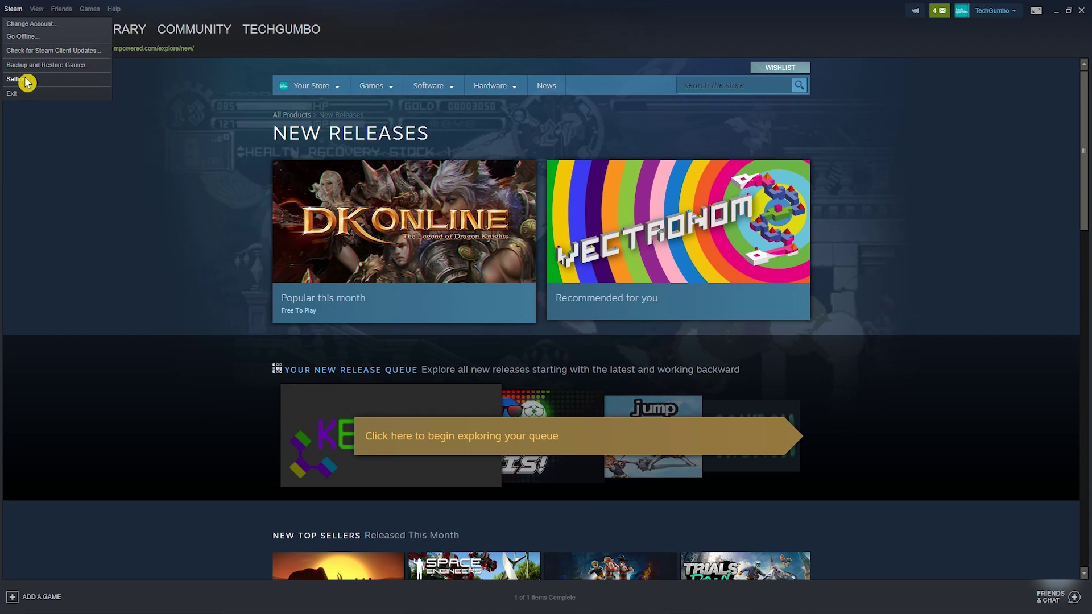
pyautogui.click(53, 80)
pyautogui.click(411, 223)
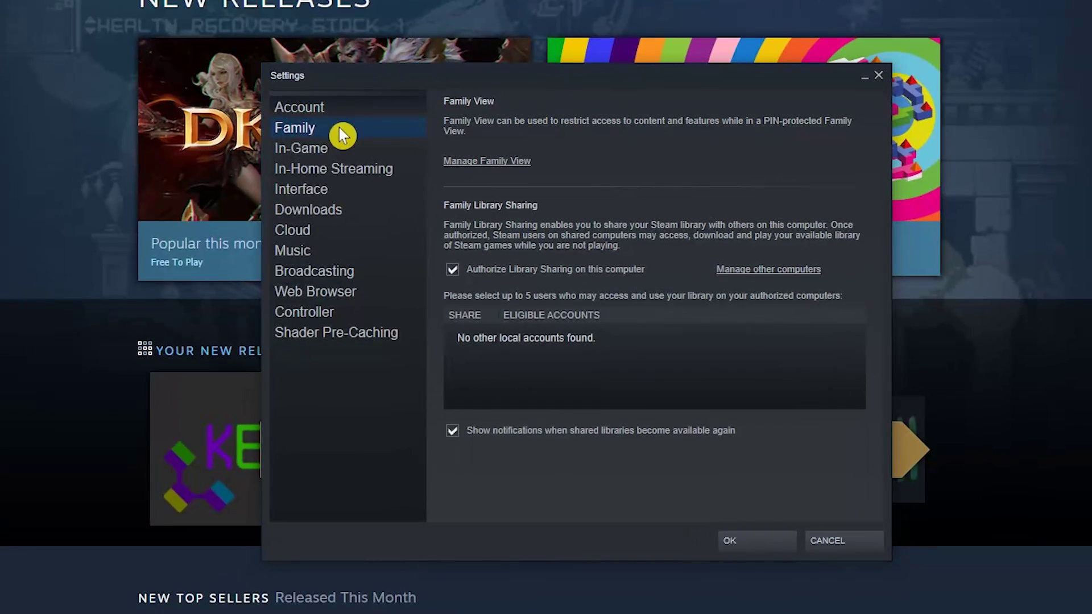
pyautogui.click(487, 162)
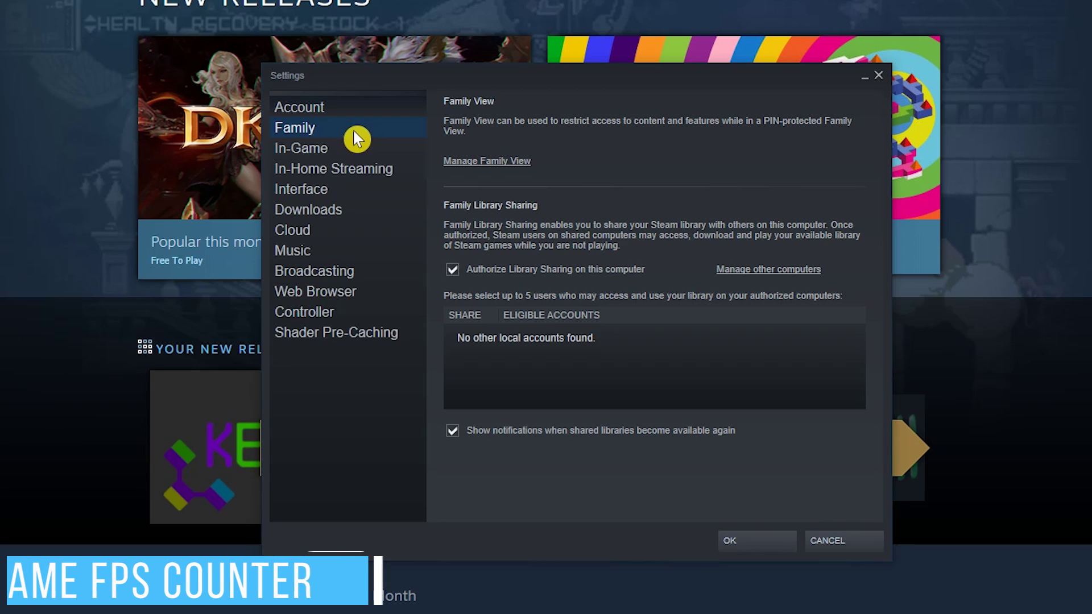
# Try to set the in-game FPS counter to Top-right in the In-Game settings
pyautogui.click(346, 148)
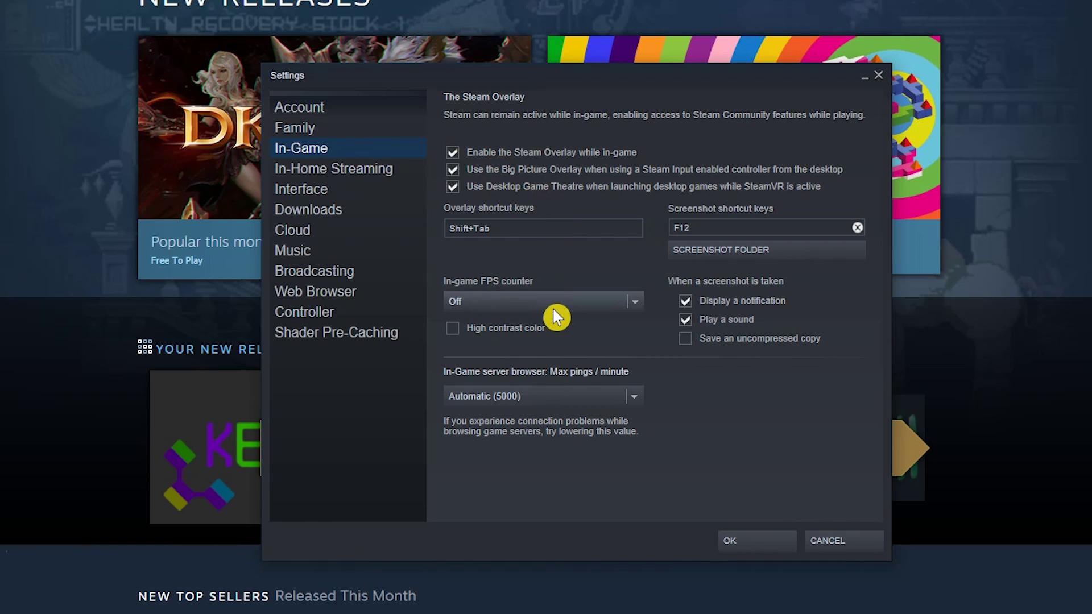
pyautogui.click(640, 300)
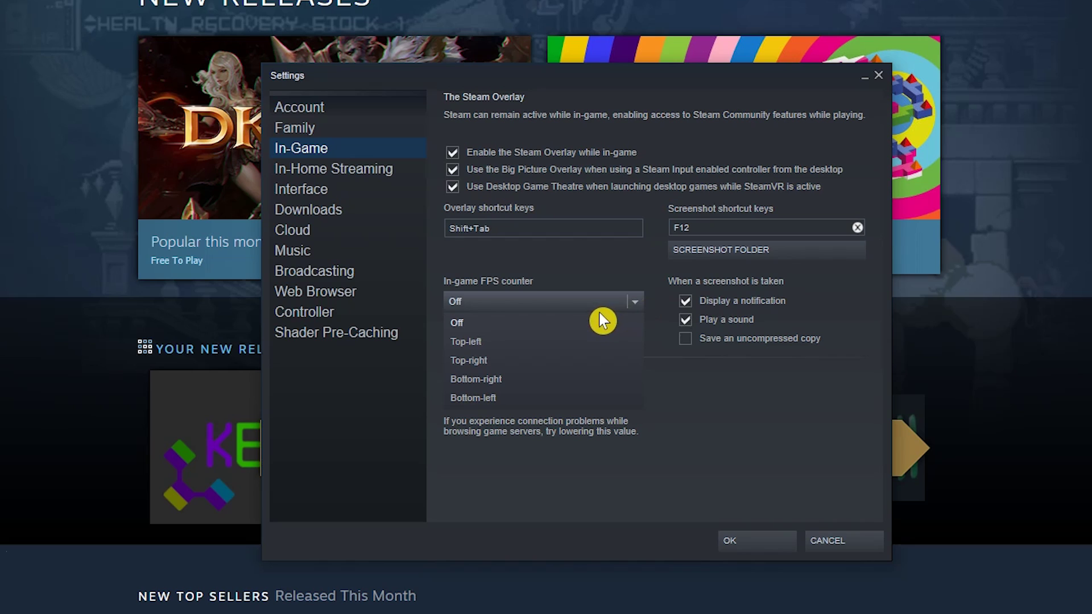
pyautogui.click(566, 360)
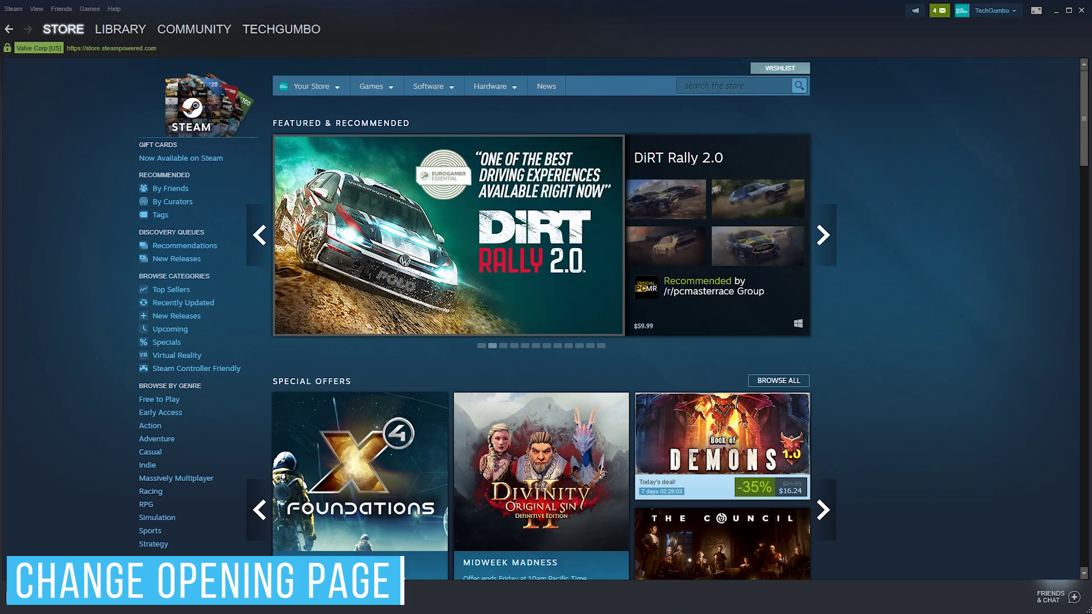
# Open the Interface settings and show the choices for the window that appears when Steam starts
pyautogui.click(13, 9)
pyautogui.click(21, 80)
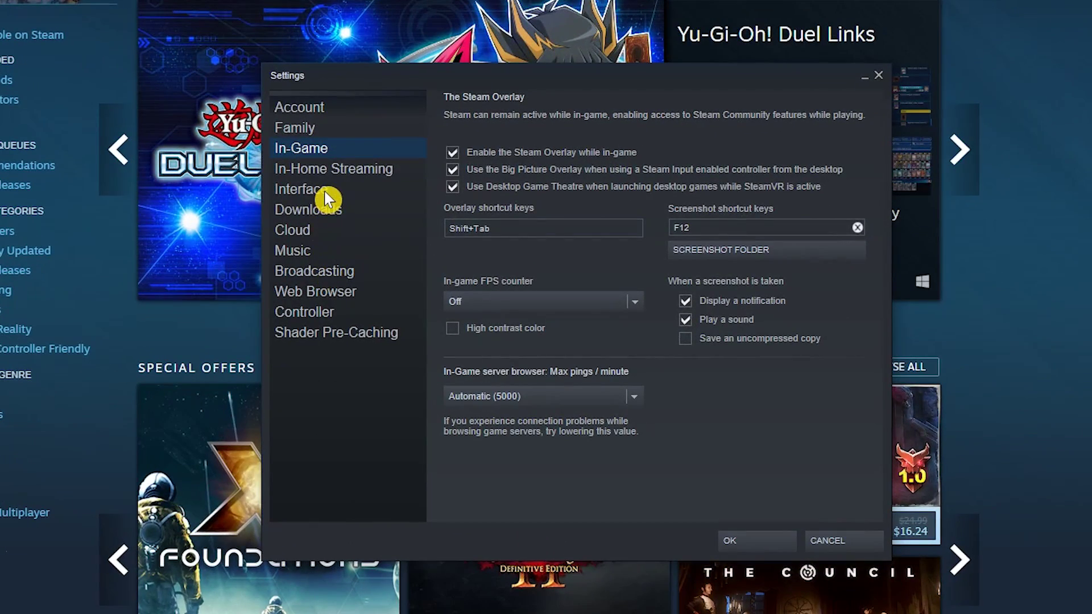
pyautogui.click(324, 192)
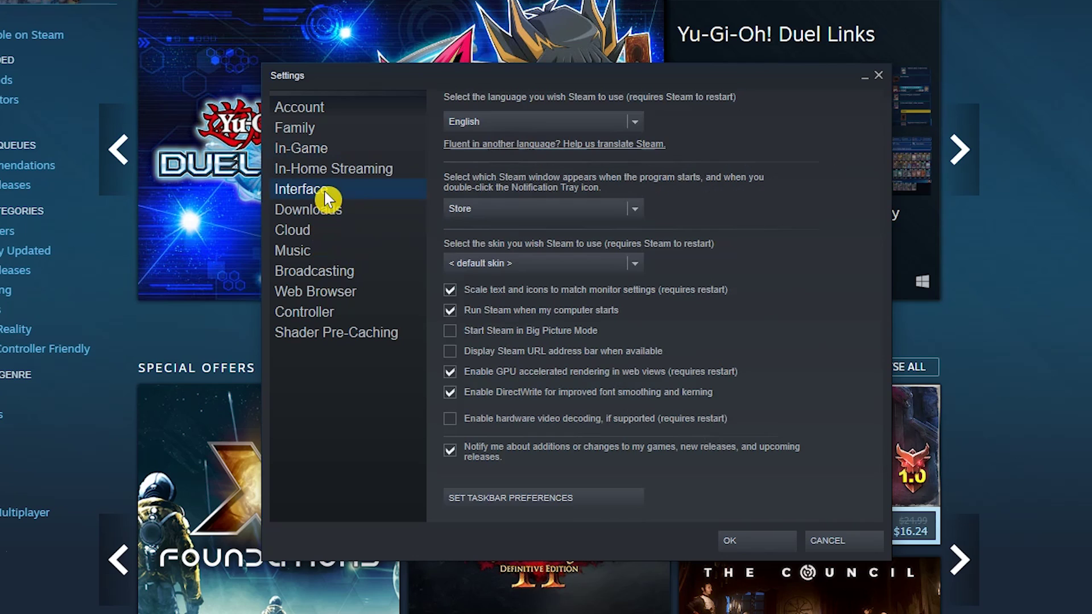
pyautogui.click(639, 212)
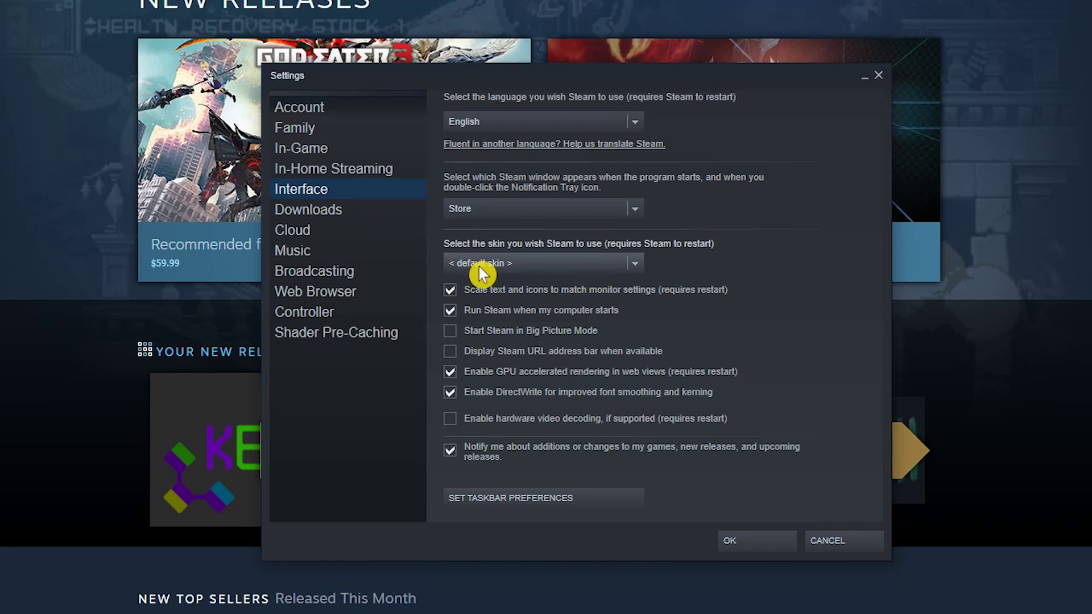
# Apply the Air-for-Steam-2019-0305 skin, restart Steam and look at the main menu in the new skin
pyautogui.click(640, 266)
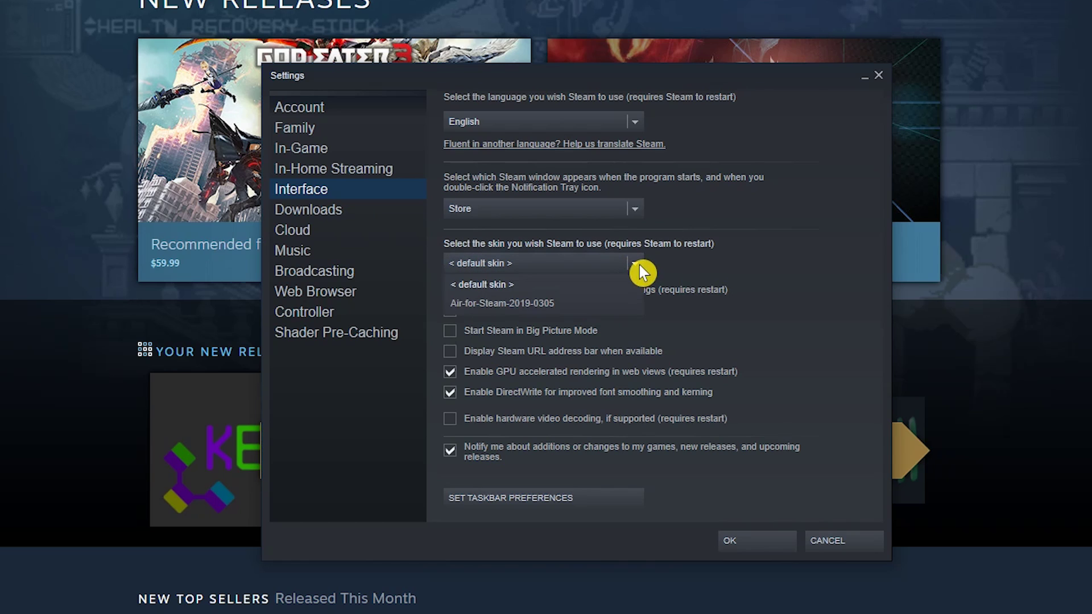
pyautogui.click(514, 305)
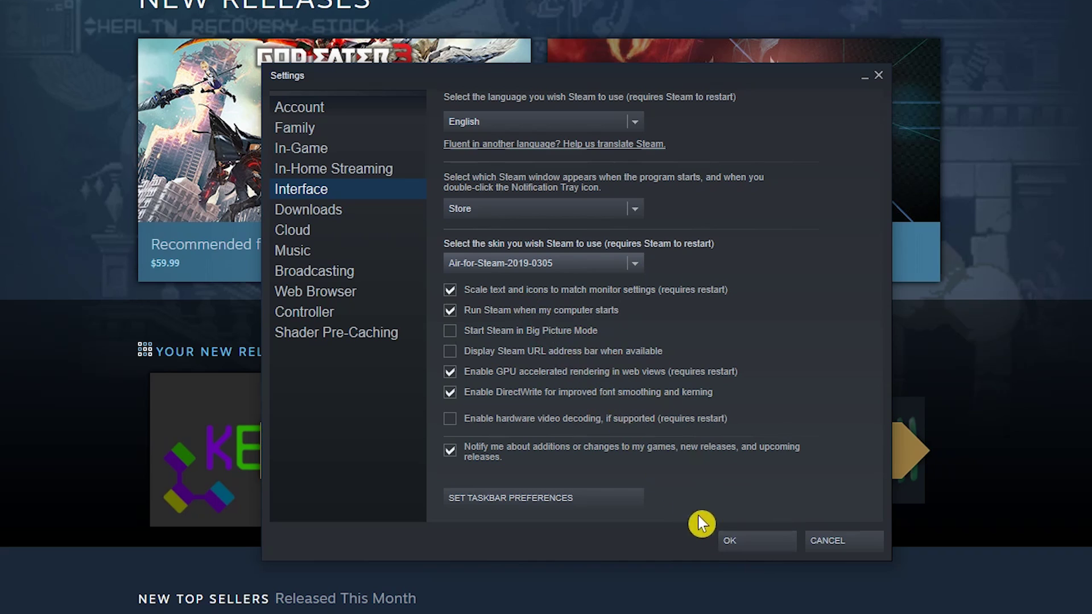
pyautogui.click(755, 541)
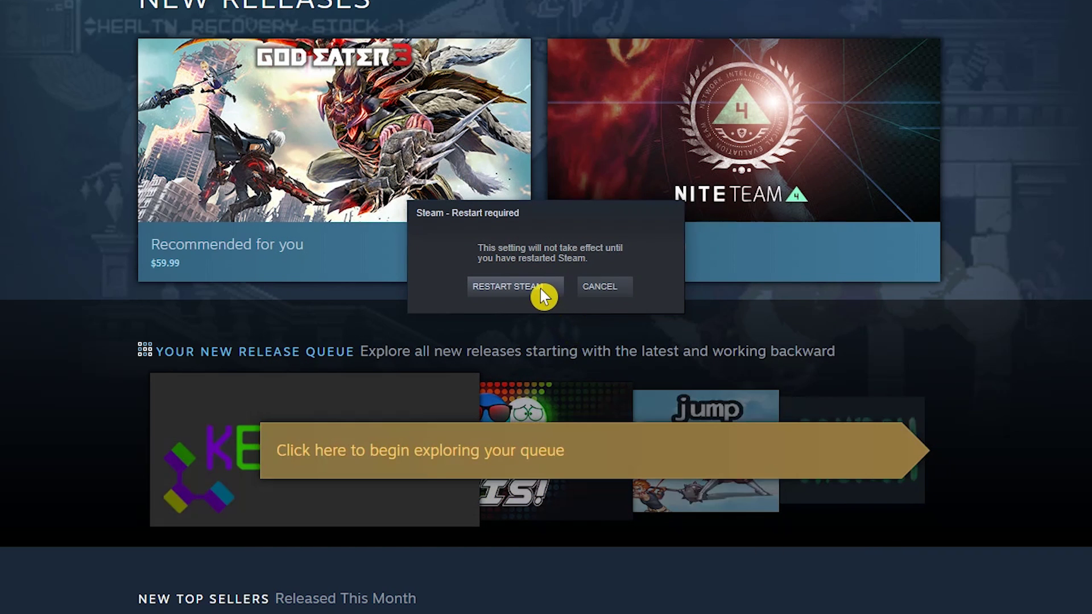
pyautogui.click(541, 289)
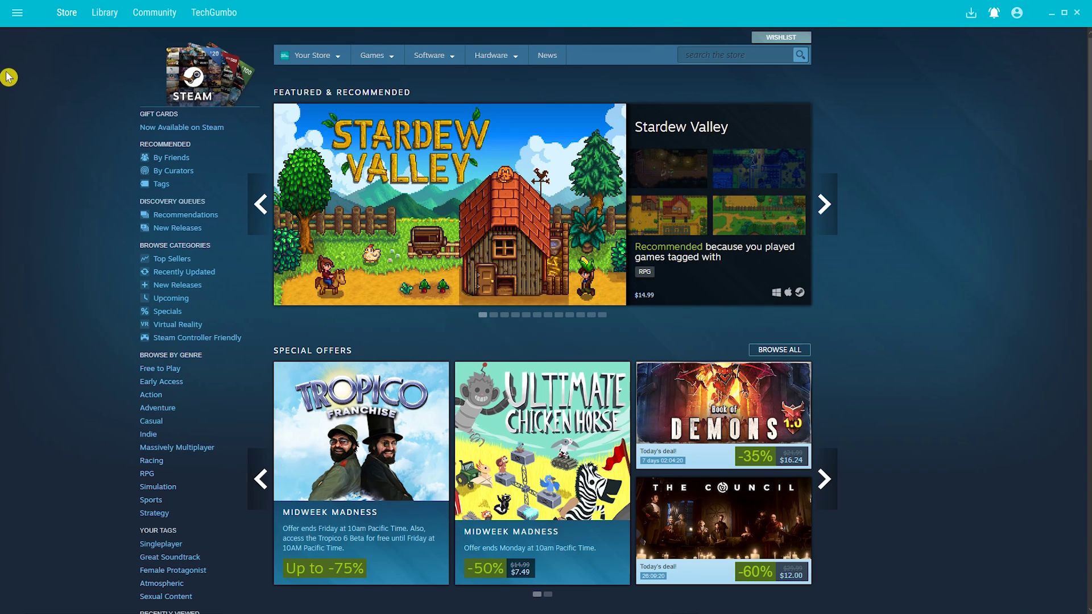
pyautogui.click(17, 13)
pyautogui.click(18, 14)
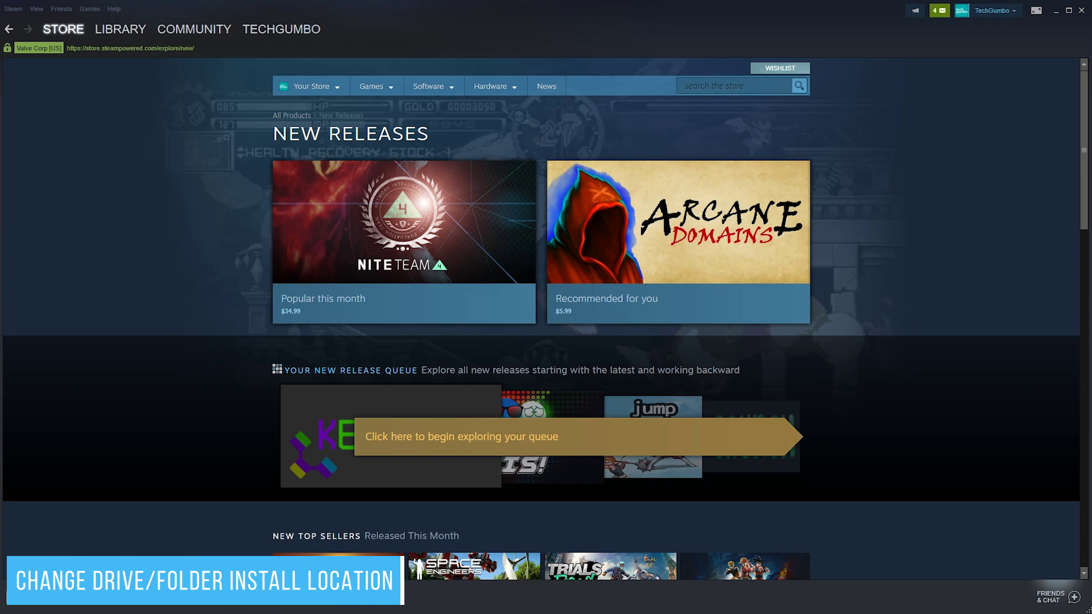
# Open the Downloads settings and bring up the list of Steam library folders
pyautogui.click(13, 8)
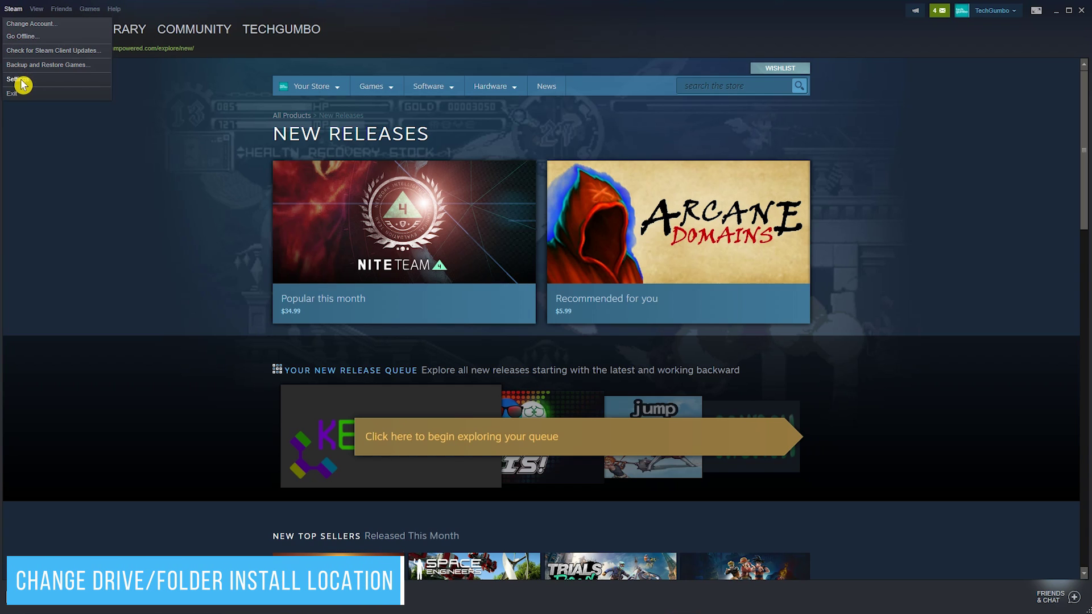
pyautogui.click(17, 80)
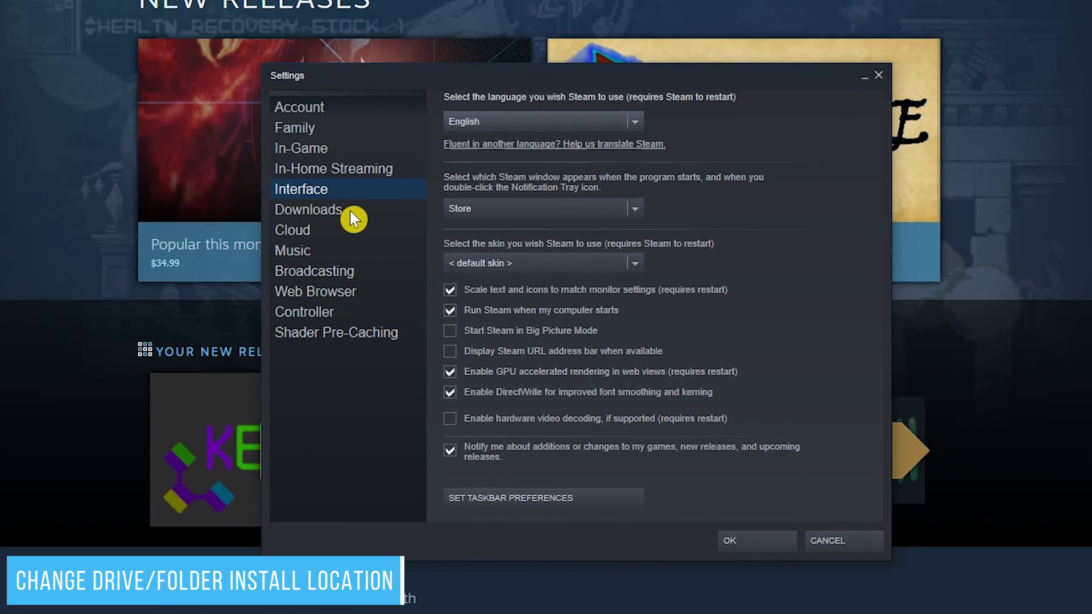
pyautogui.click(403, 263)
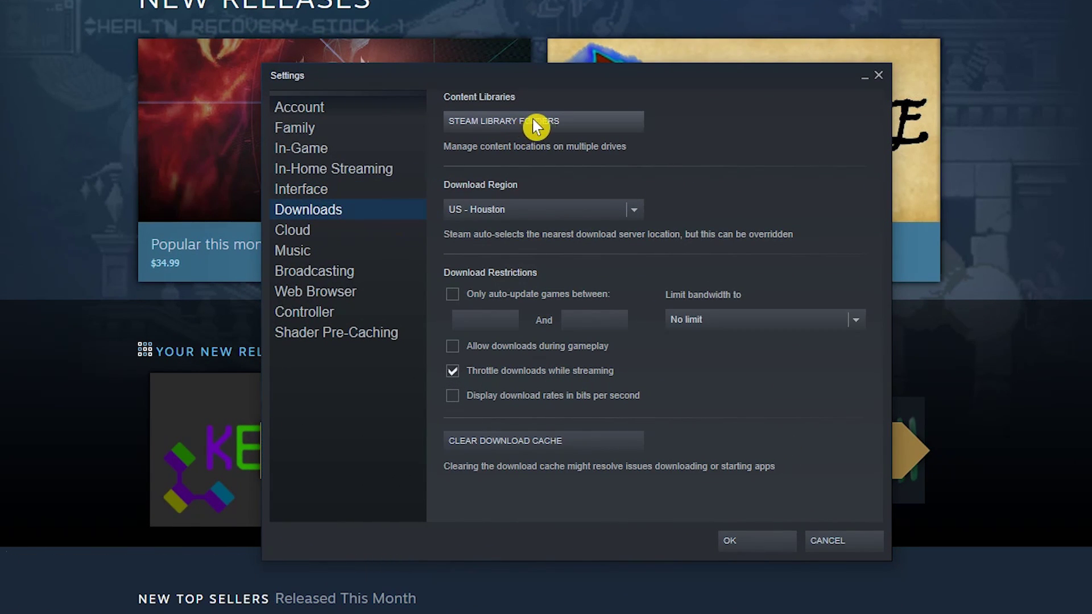
pyautogui.click(587, 120)
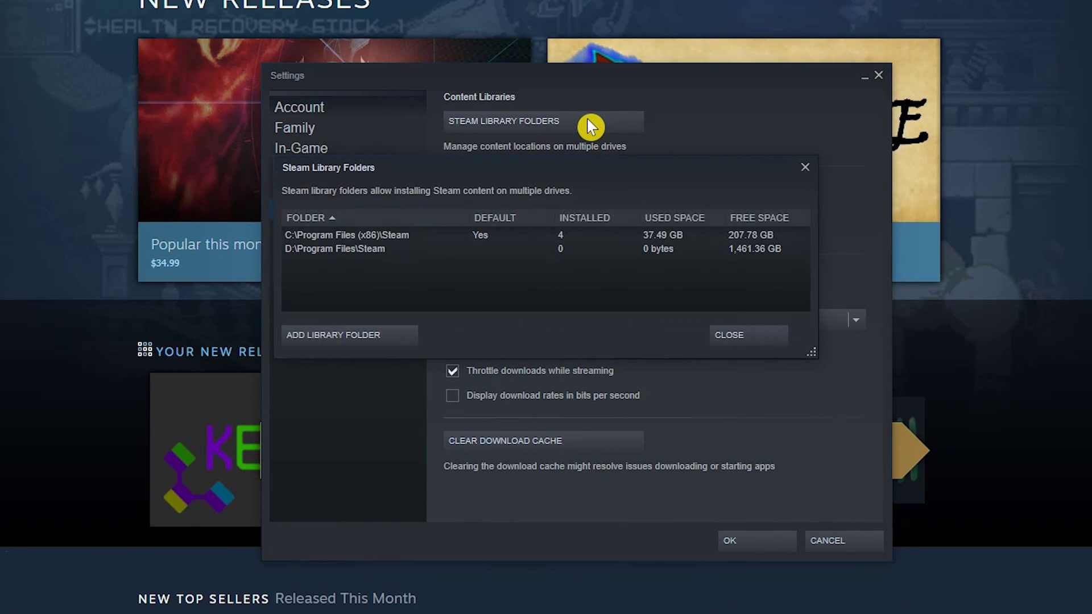
# Show the drive choices for adding a library folder, cancel, and open the options for the C:\Program Files (x86)\Steam folder
pyautogui.click(376, 343)
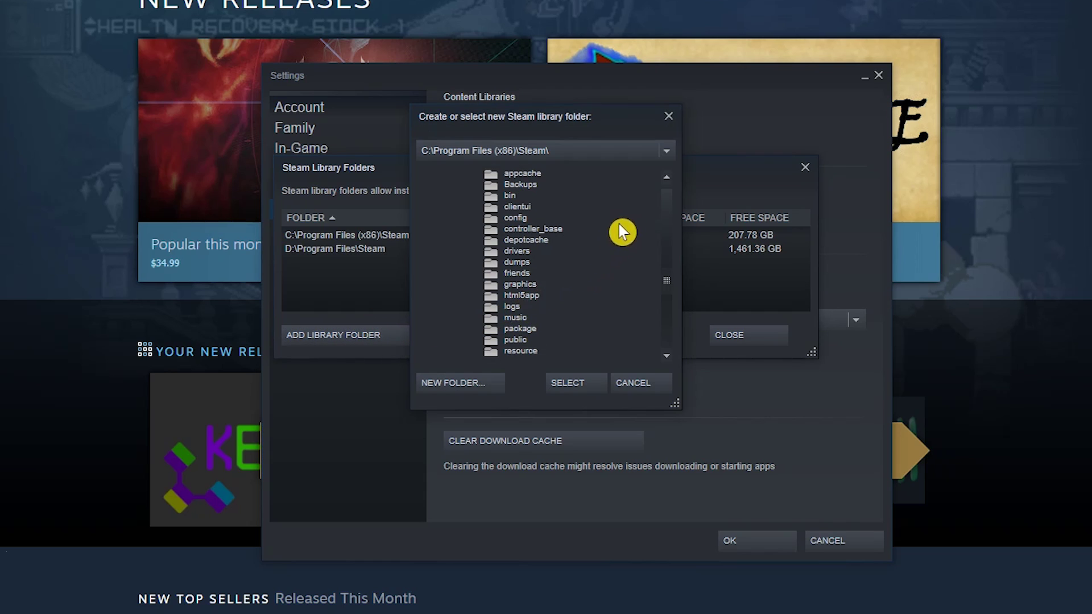
pyautogui.click(666, 150)
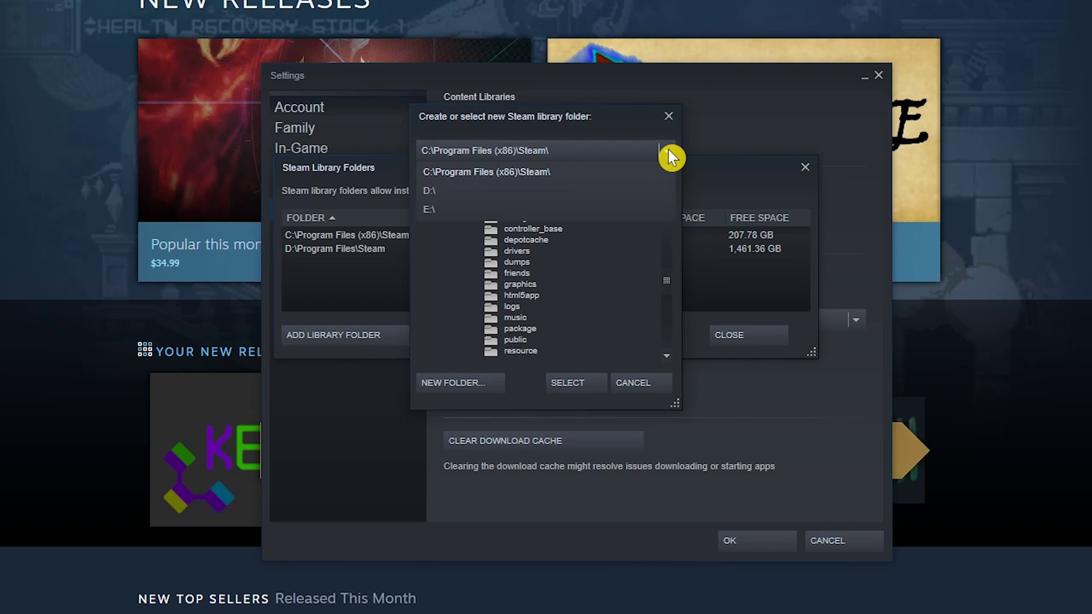
pyautogui.click(668, 150)
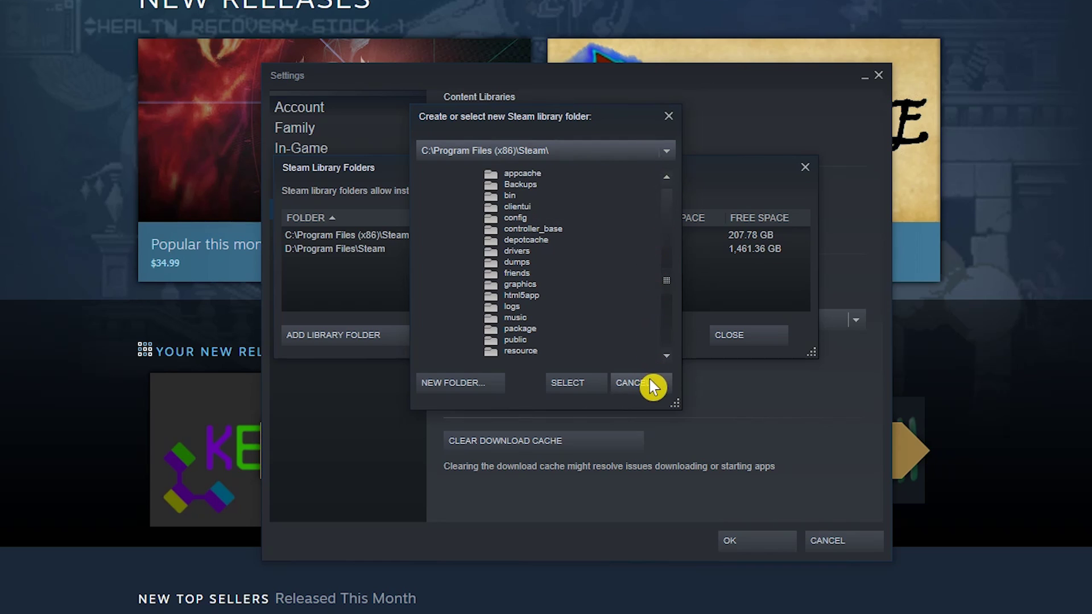
pyautogui.click(633, 383)
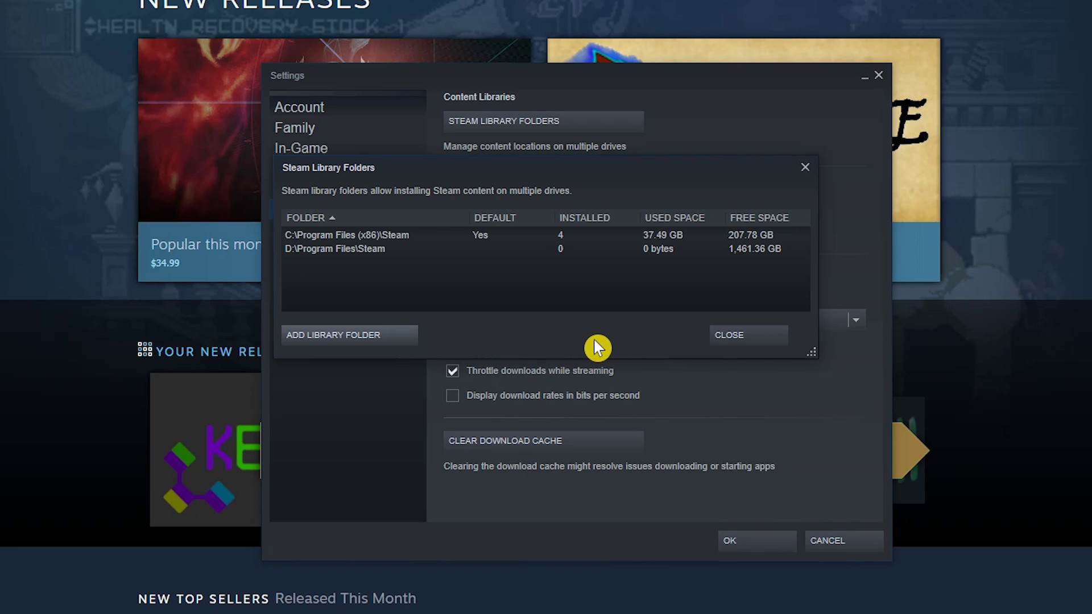
pyautogui.rightClick(390, 237)
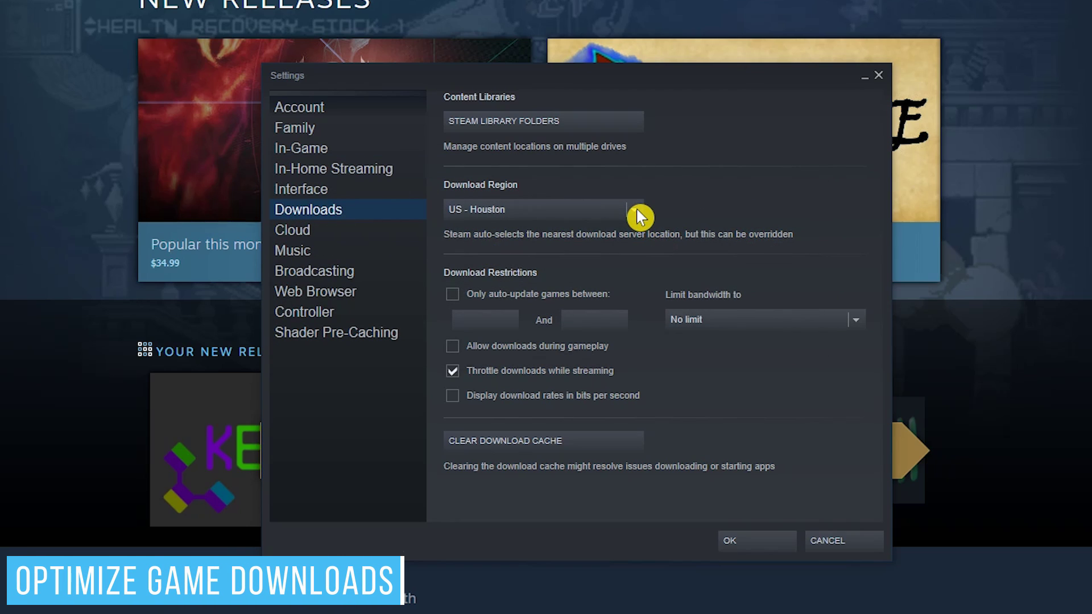
# Show the available download regions and bandwidth limits in the Downloads settings, leaving the bandwidth at No limit
pyautogui.click(637, 209)
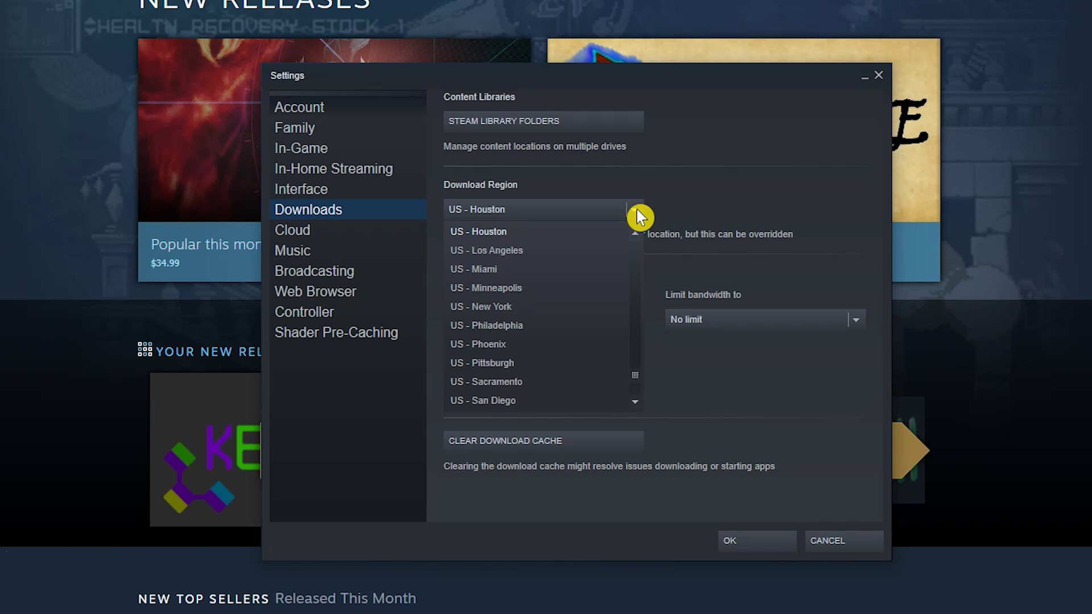
pyautogui.click(637, 210)
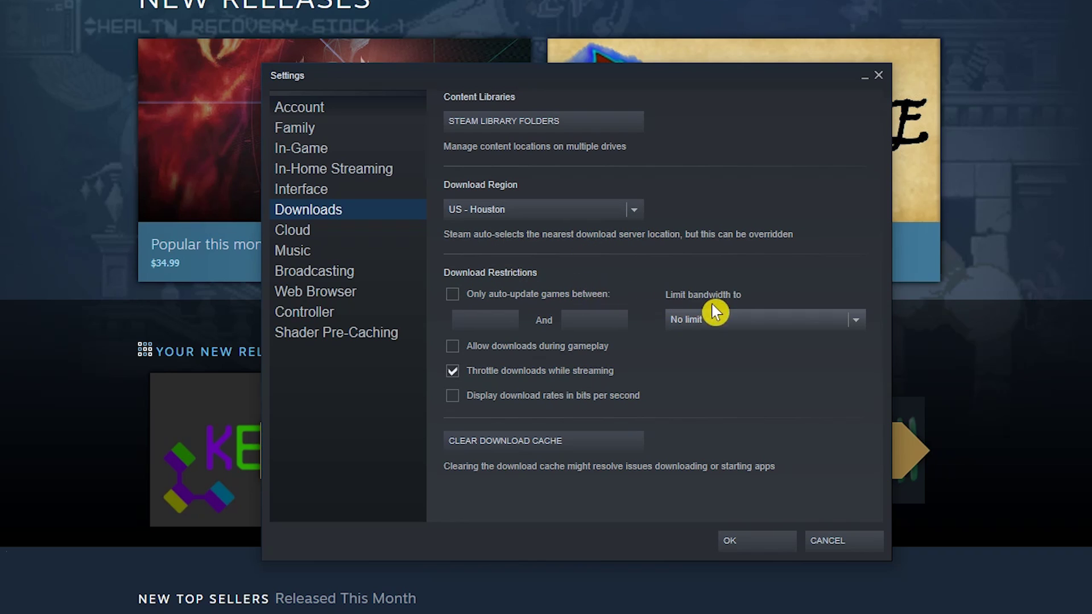
pyautogui.click(855, 324)
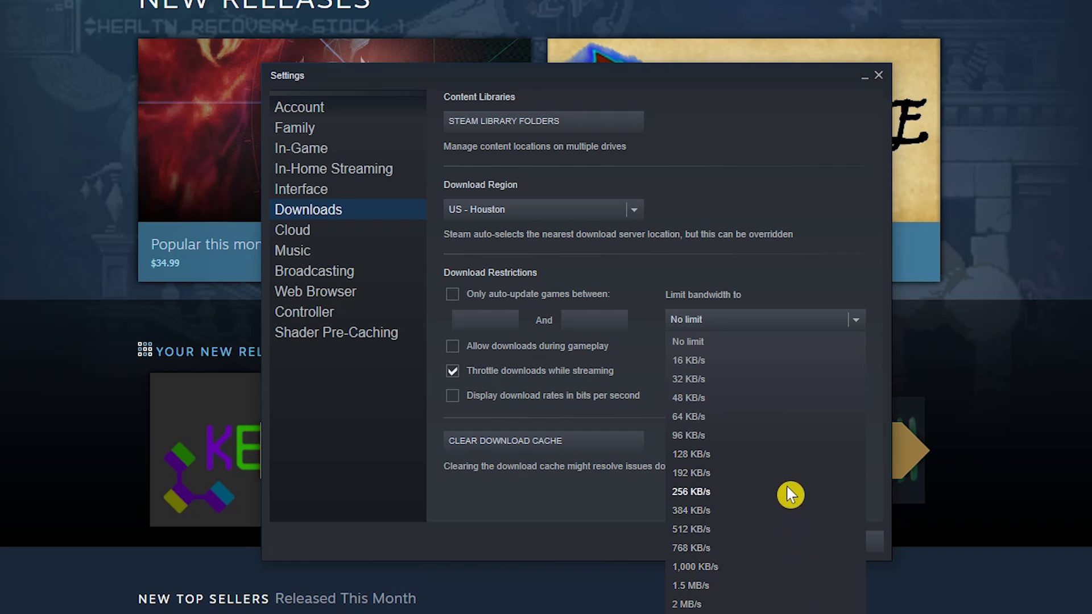
pyautogui.click(780, 340)
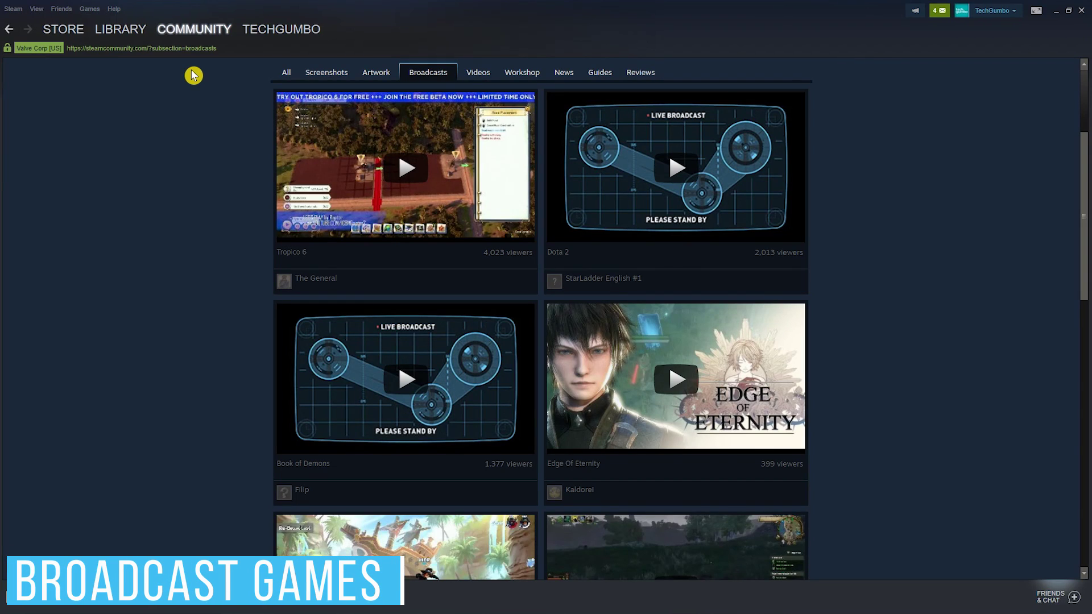
# Go to the Broadcasts page of the Steam community
pyautogui.moveTo(194, 40)
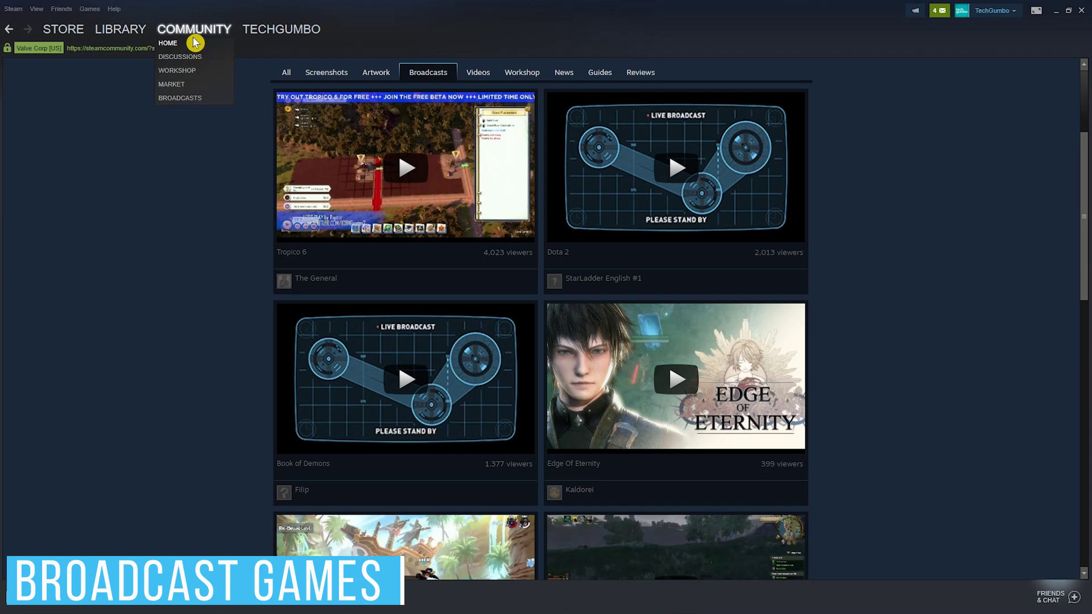
pyautogui.click(194, 100)
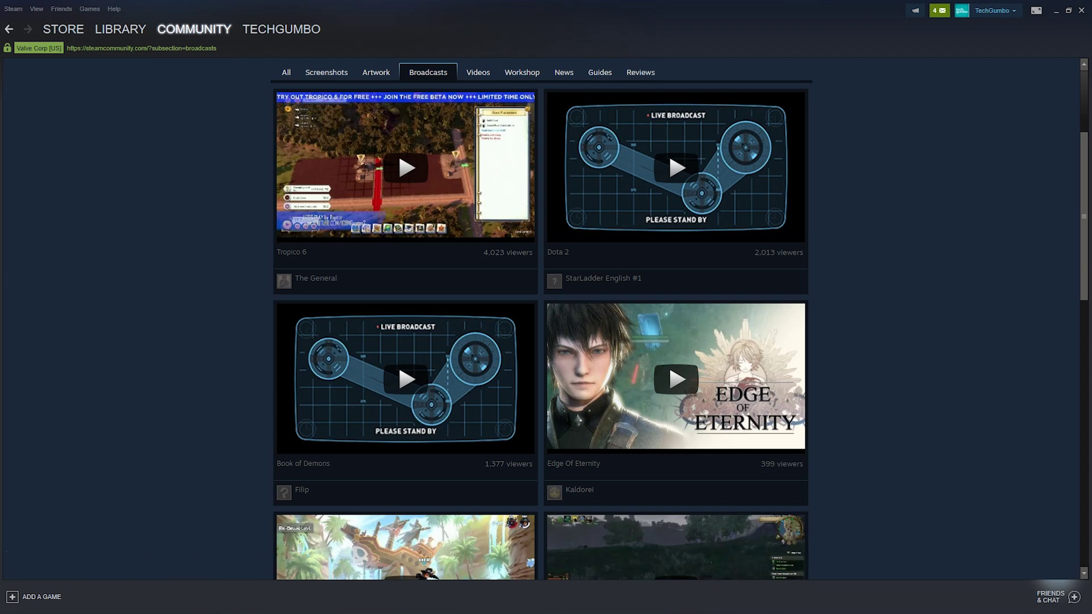
# Open the Broadcasting settings and show the privacy choices for who can watch the games
pyautogui.click(13, 9)
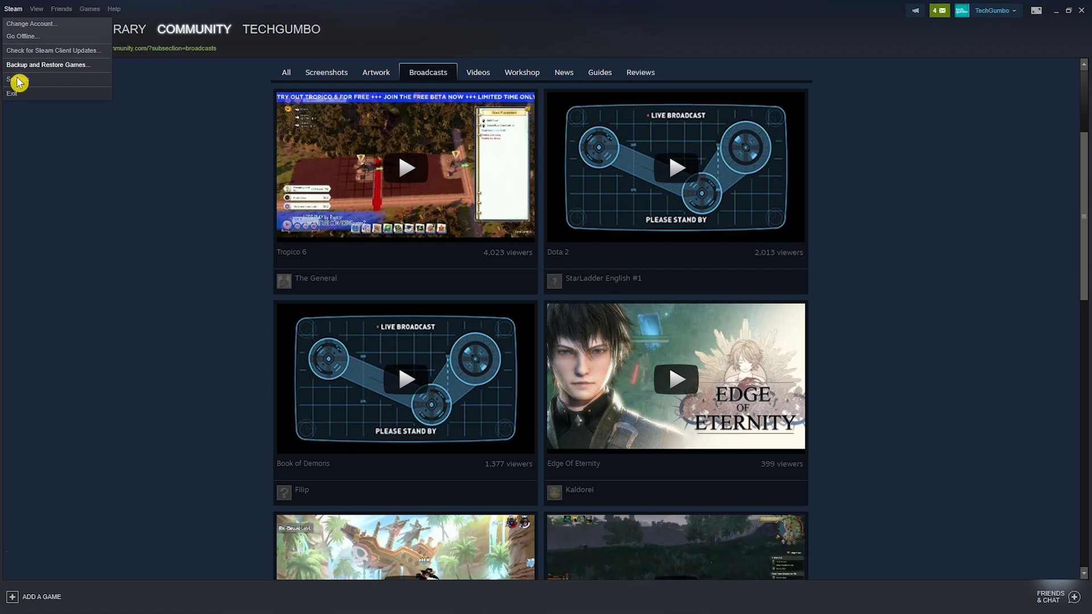
pyautogui.click(21, 81)
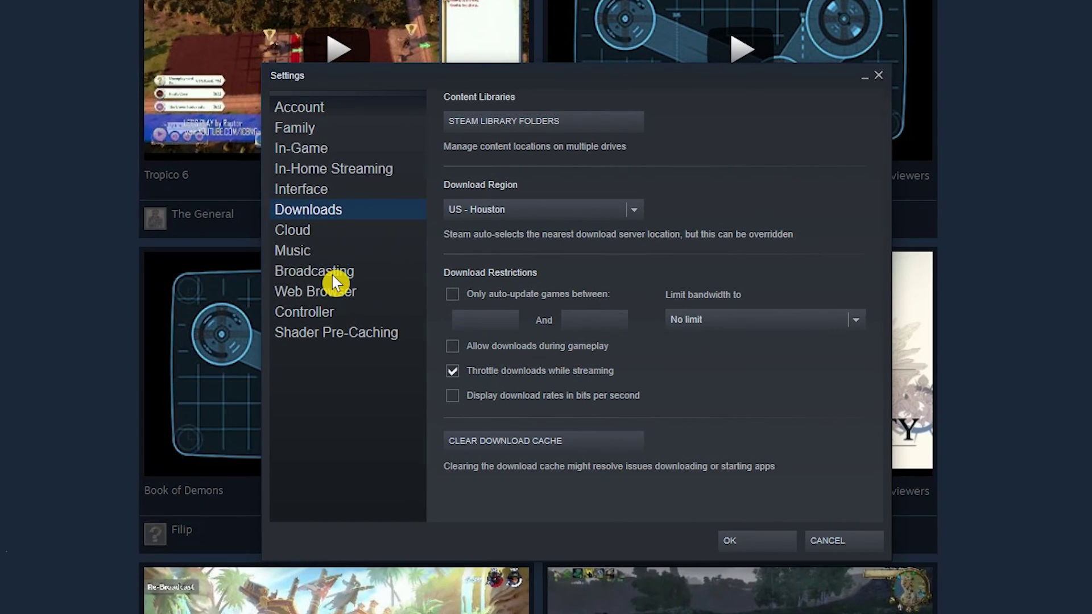
pyautogui.click(374, 299)
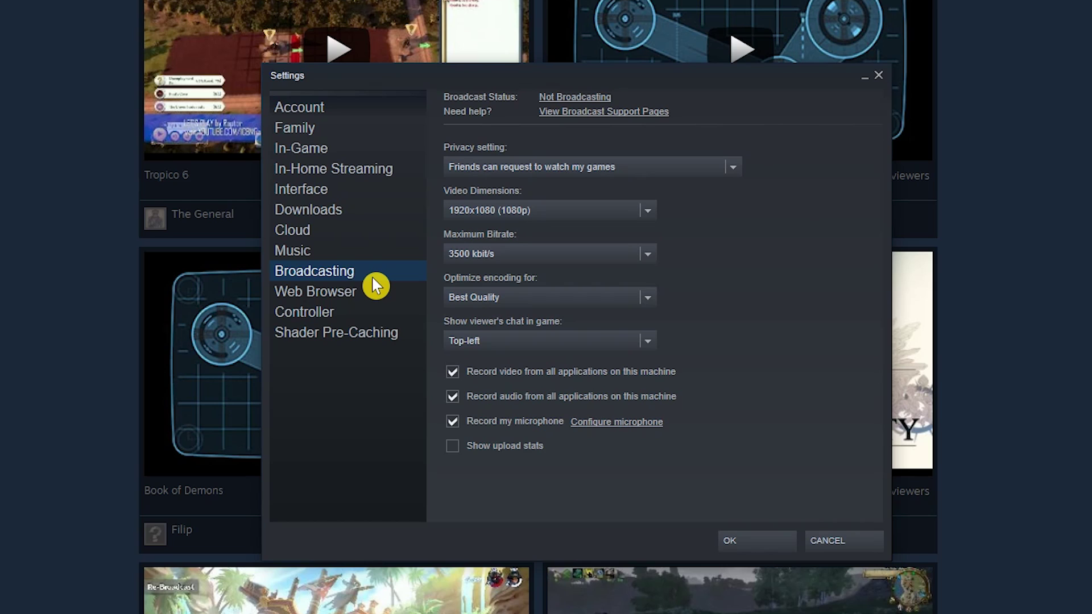
pyautogui.click(734, 167)
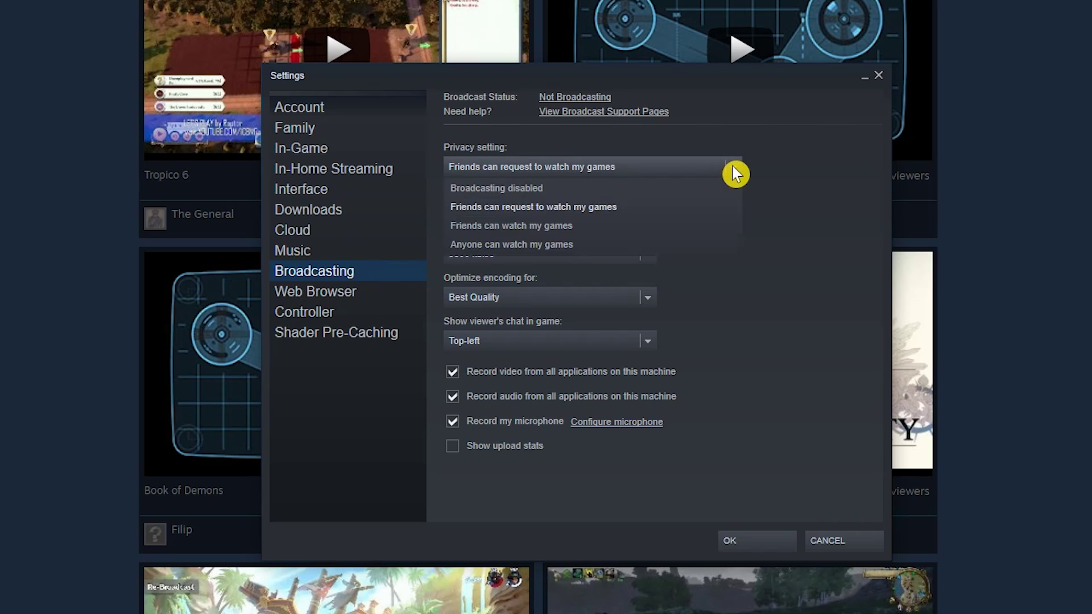